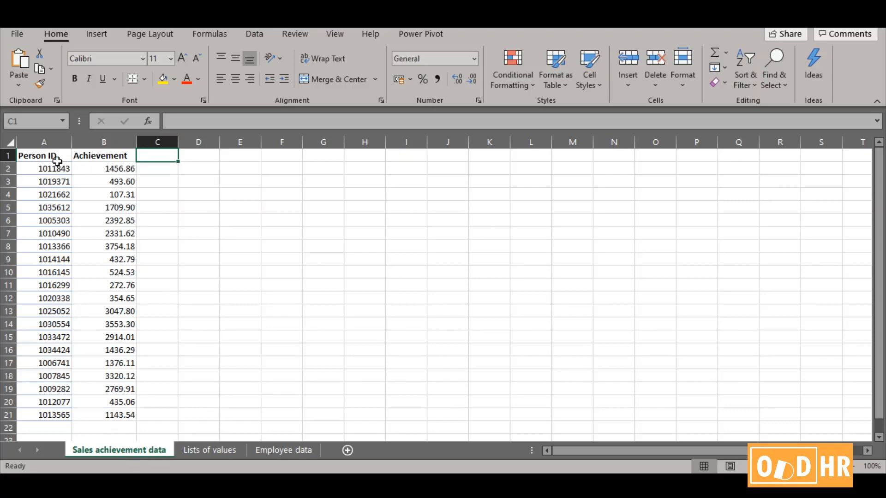
drag(58, 155, 60, 415)
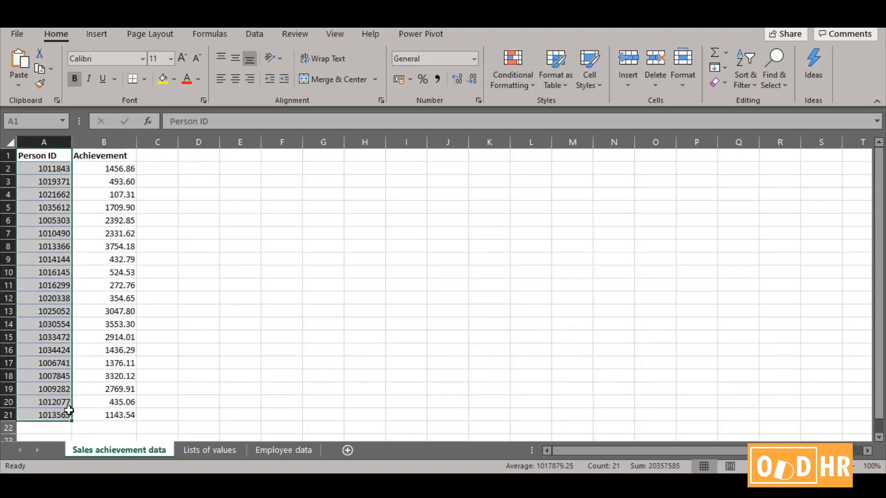
drag(99, 155, 104, 406)
click(199, 226)
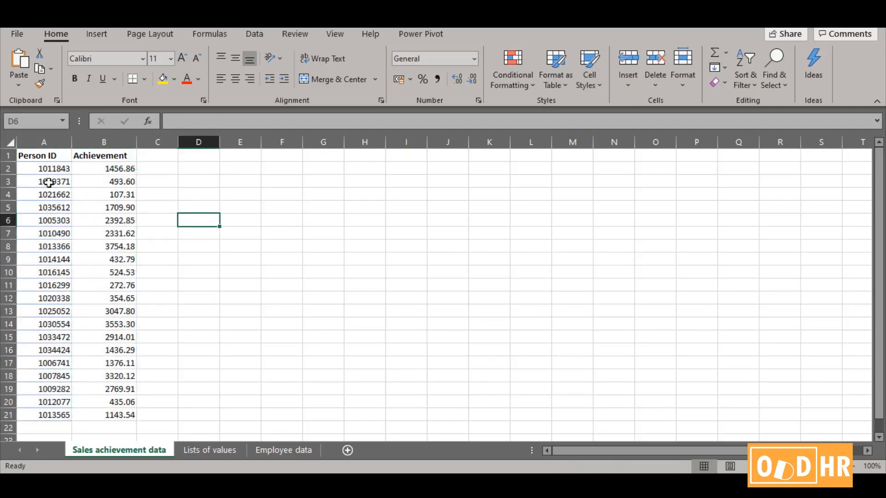
click(51, 170)
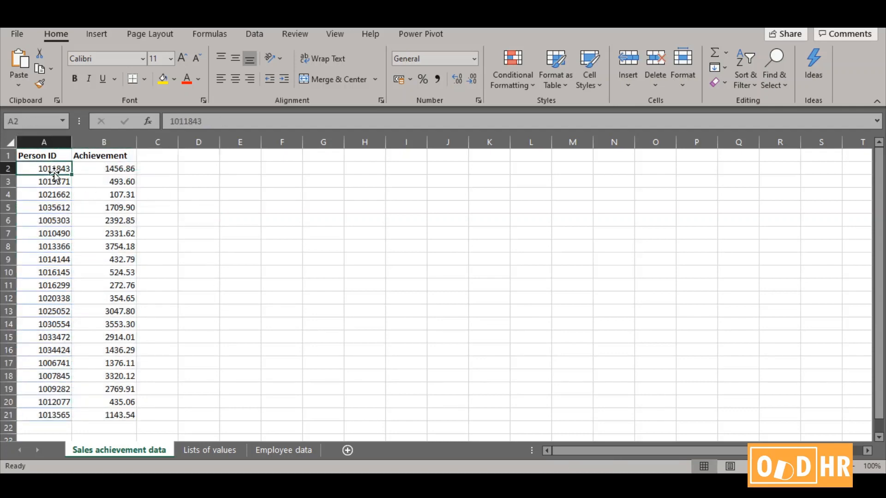
Add the column header Name in cell C1 of the Sales achievement data sheet
click(163, 156)
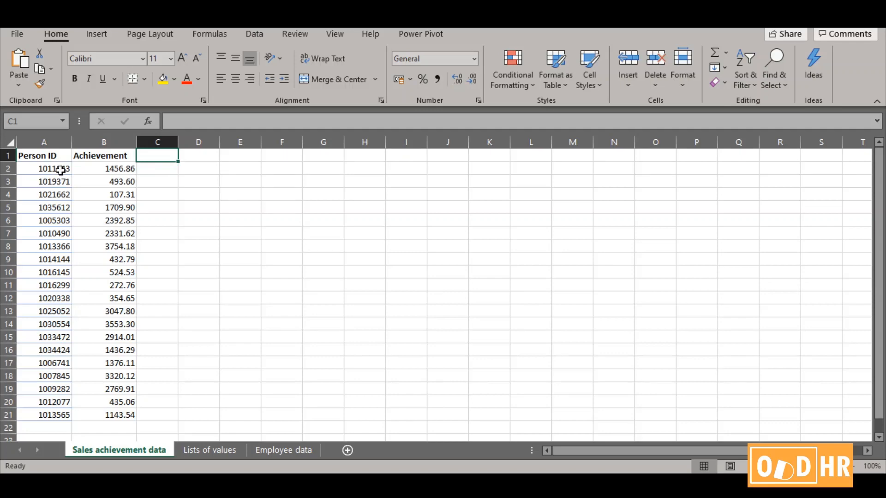
text(Name)
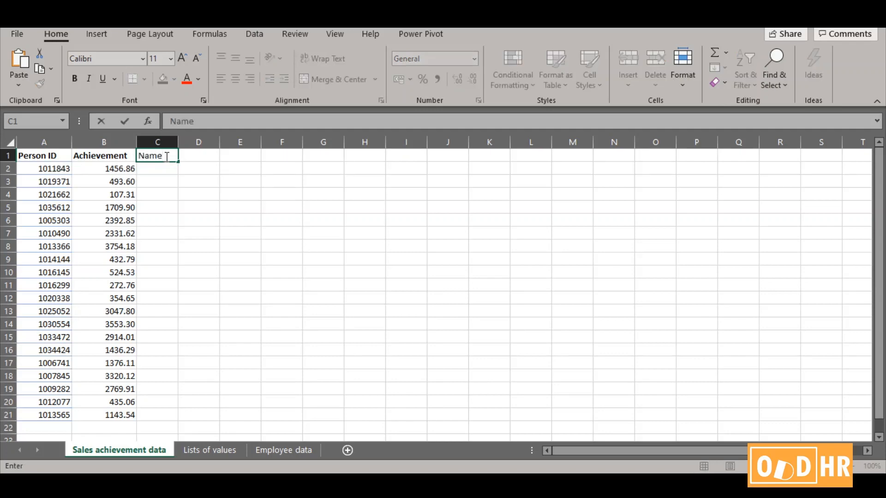
key(Return)
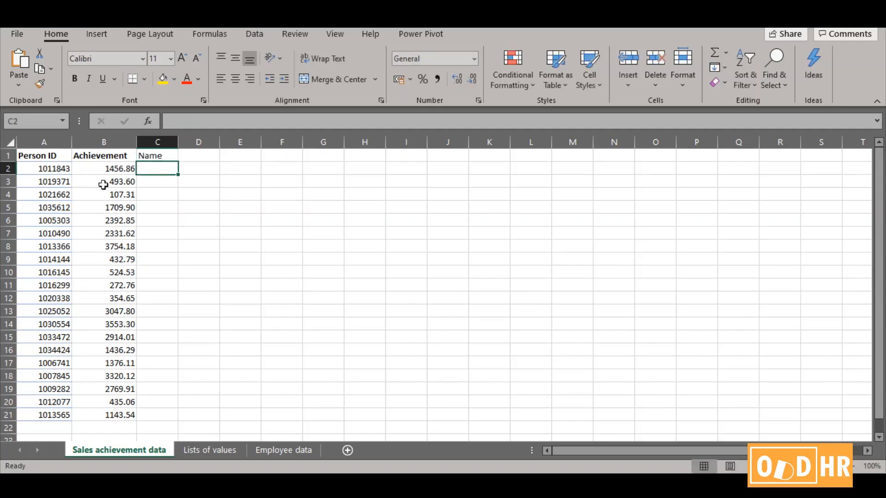
Review the source table A1:F21 on the Employee data sheet, and return to cell C2 of the Sales achievement data sheet
click(54, 168)
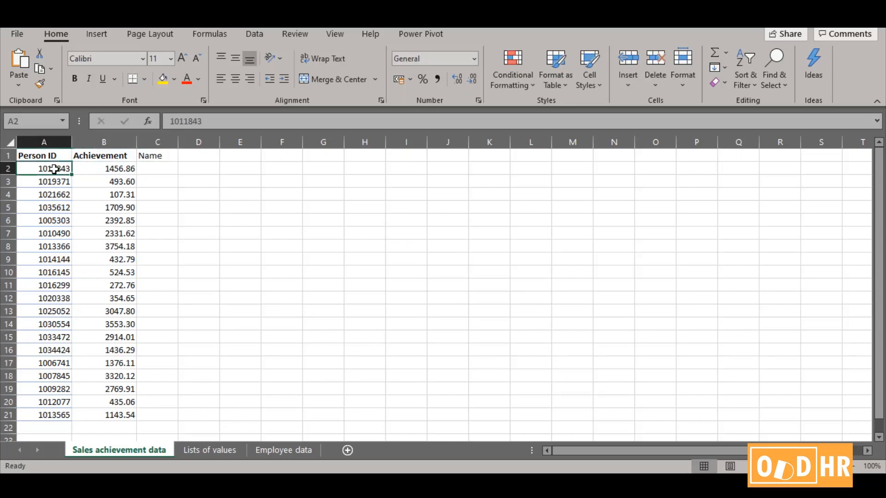
click(159, 170)
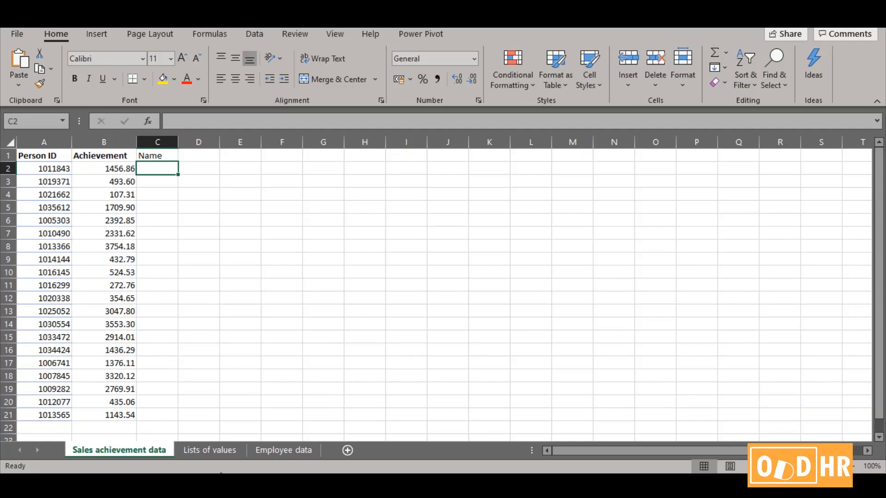
click(289, 450)
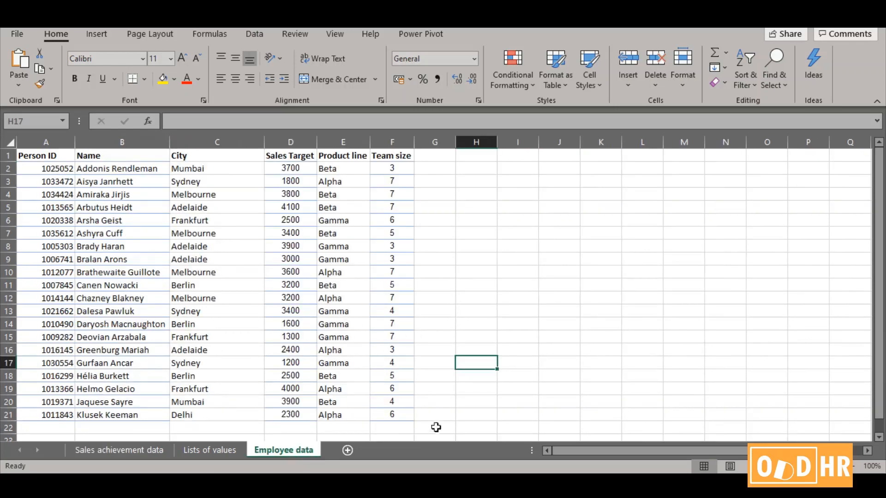
click(37, 155)
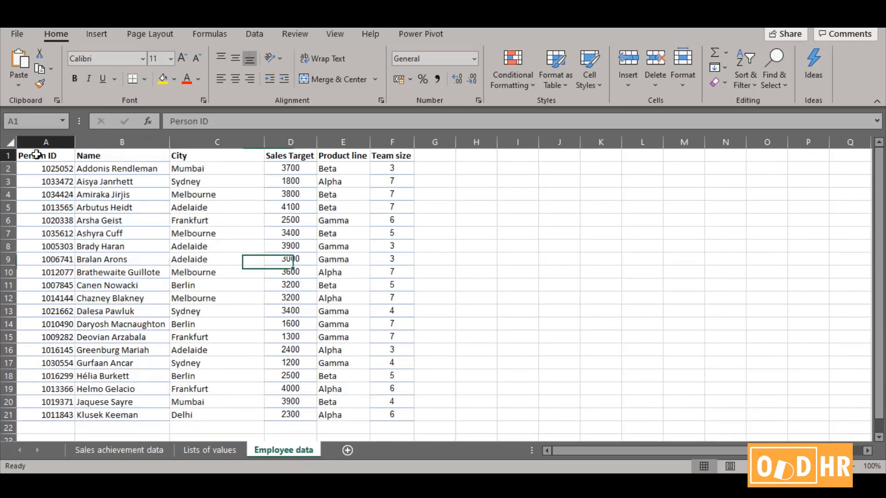
drag(37, 154, 382, 413)
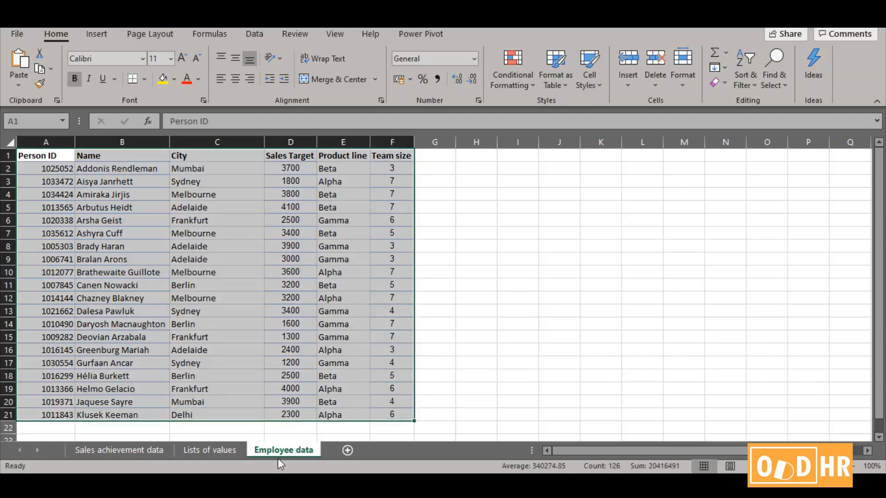
click(460, 415)
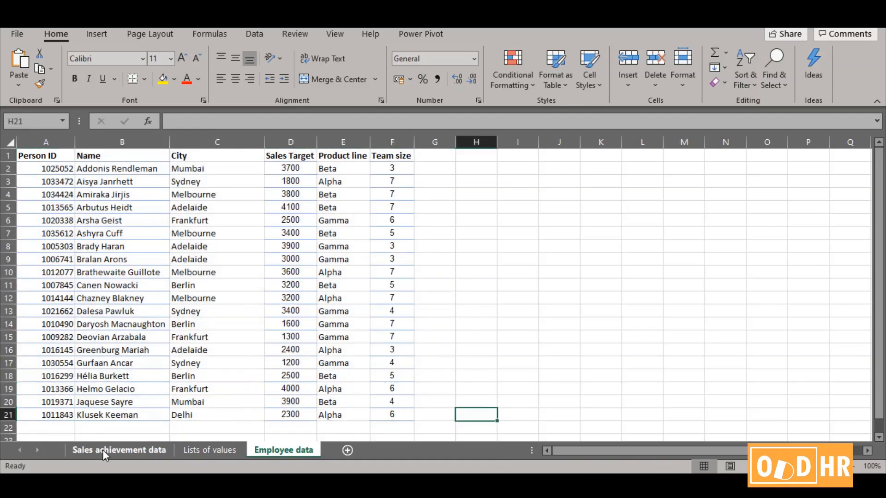
click(103, 449)
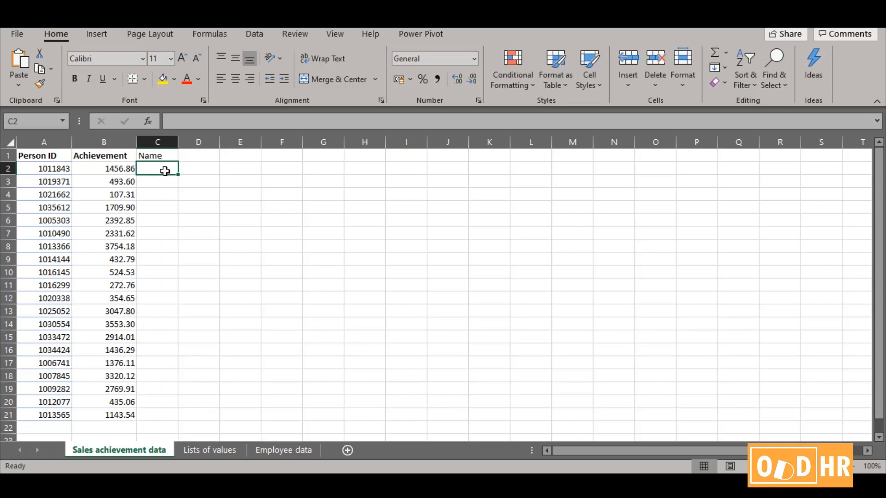
Begin an XLOOKUP formula in cell C2 with the Person ID in A2 as the lookup value
text(=)
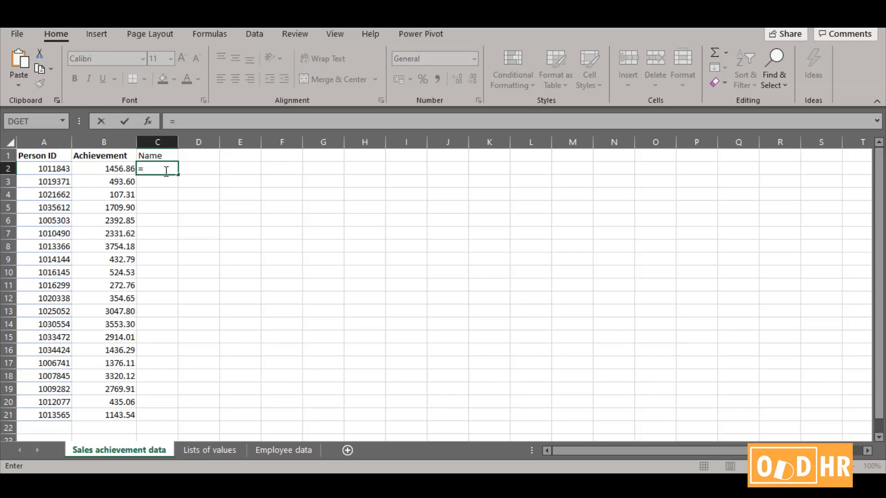
text(xl)
text(ookup()
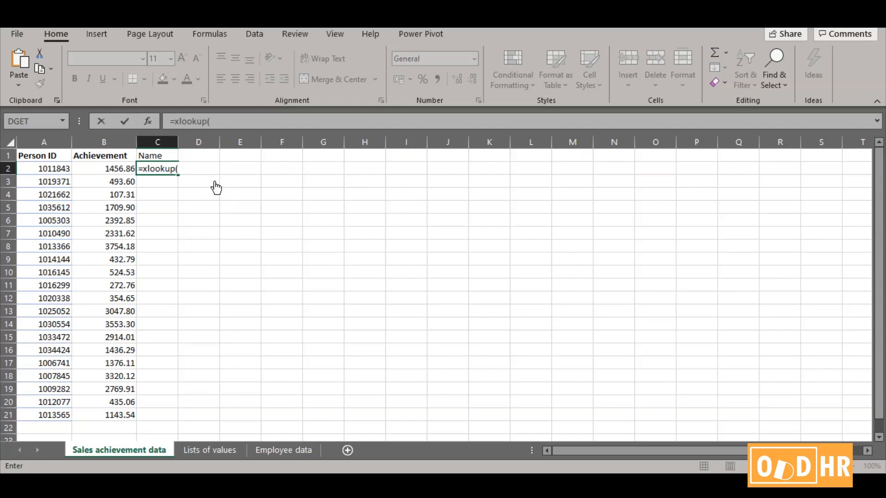
click(39, 168)
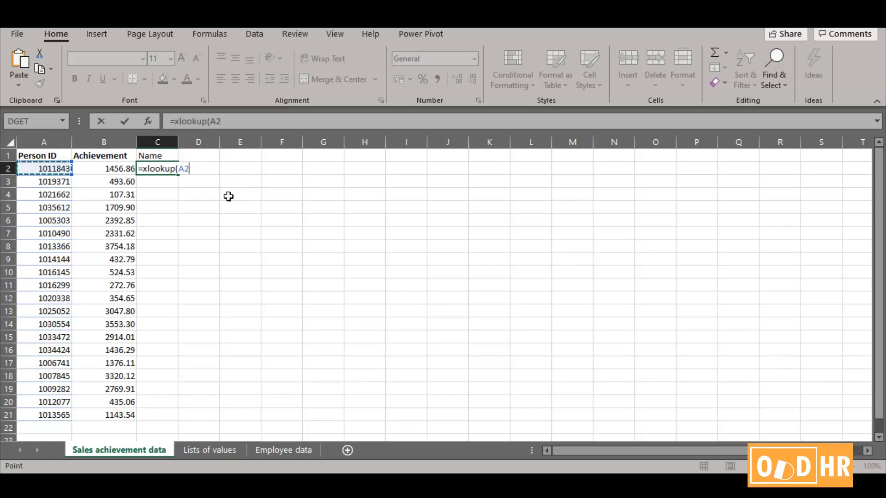
text(,)
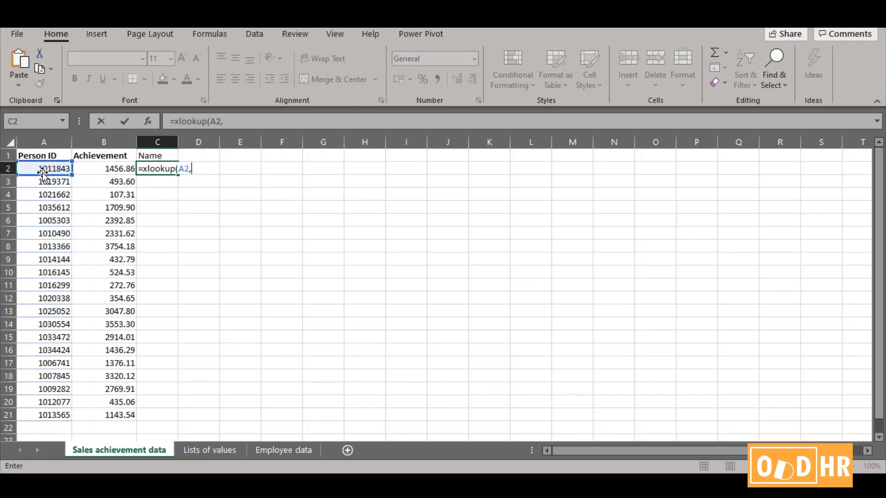
Complete the XLOOKUP with Employee data A2:A21 as the lookup array and B2:B21 as the return array
click(295, 447)
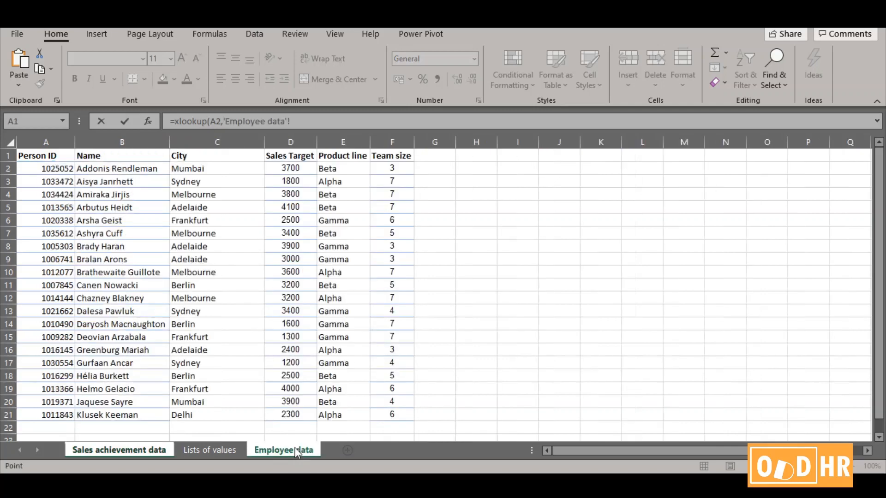
click(52, 167)
drag(51, 167, 67, 414)
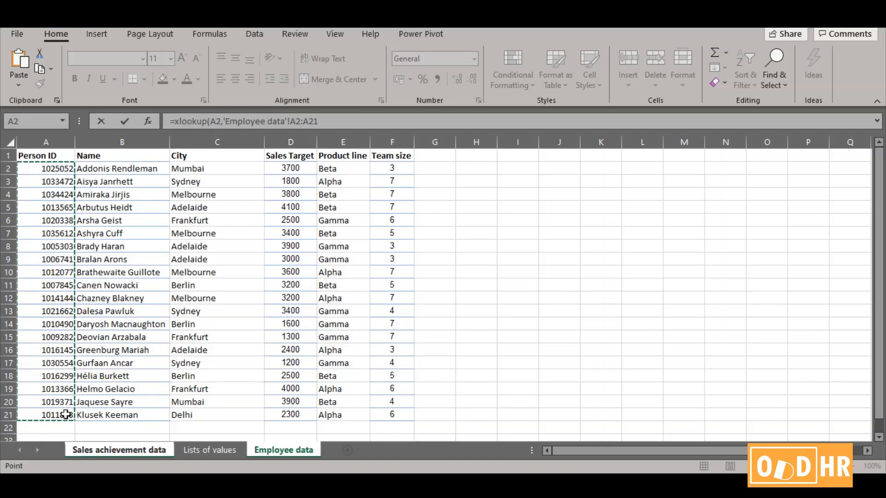
text(,)
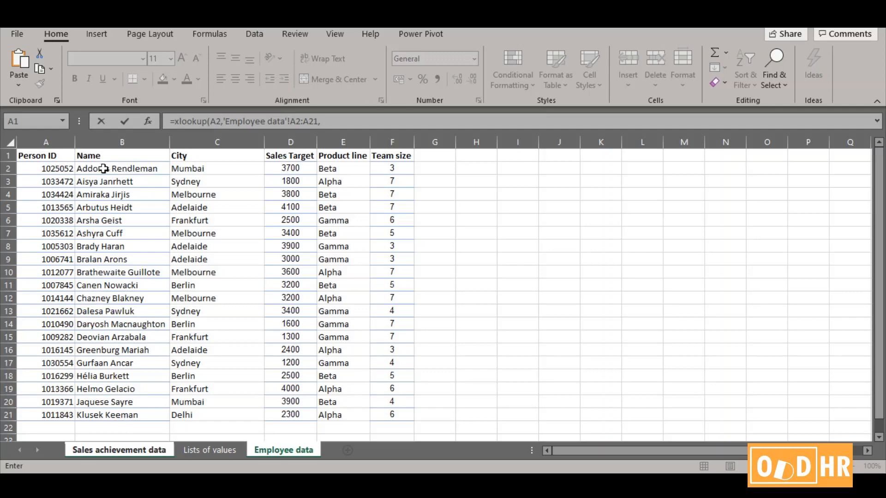
drag(105, 170, 125, 415)
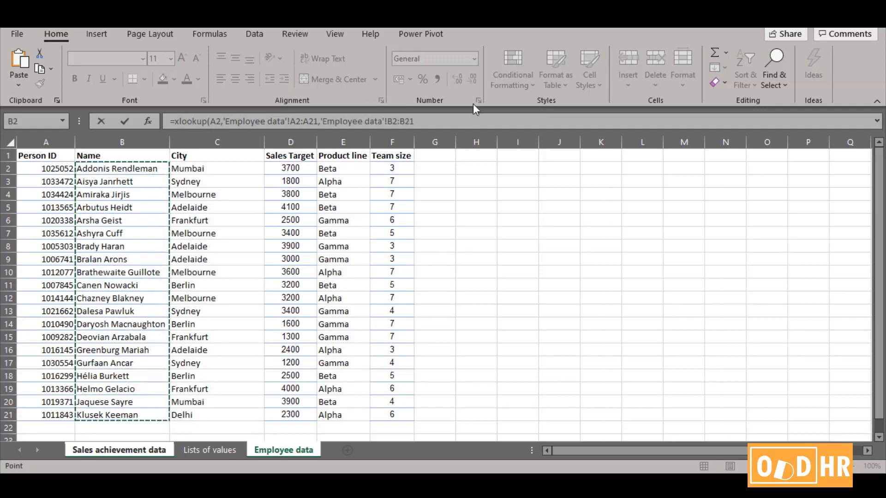
click(456, 120)
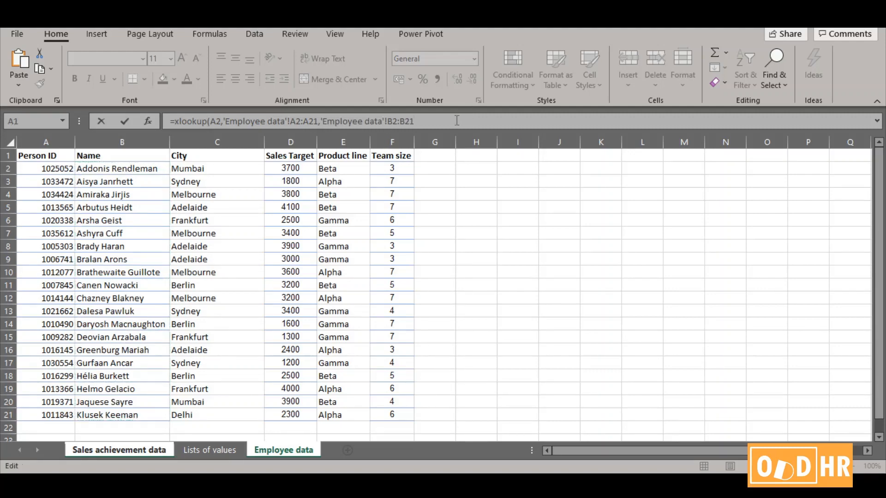
key(Return)
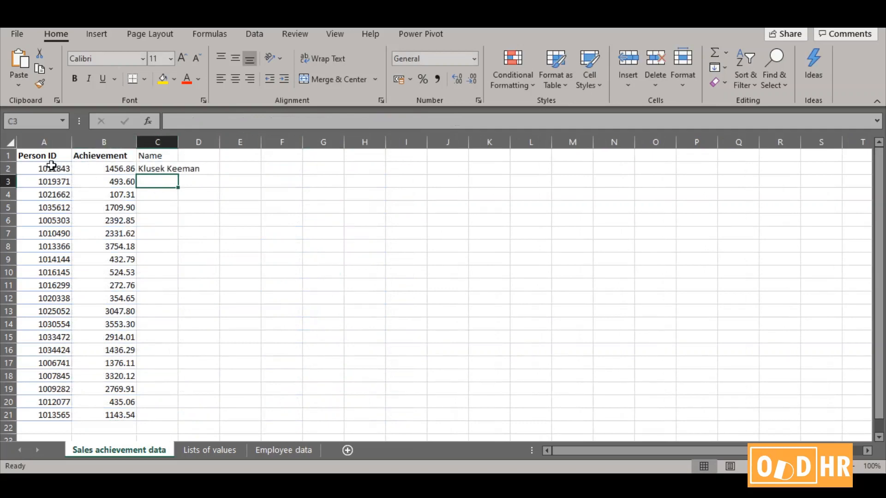
Copy the C2 lookup formula down to C21 and fit column C's width to its contents
click(165, 167)
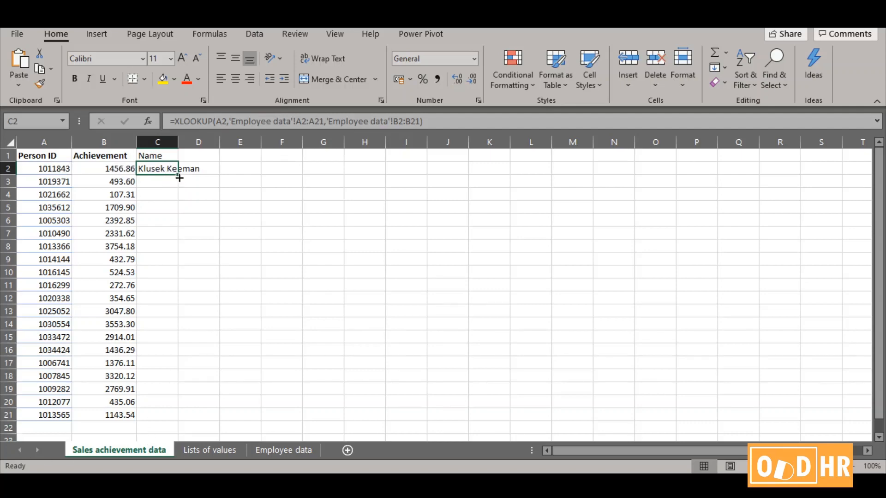
drag(179, 178, 194, 416)
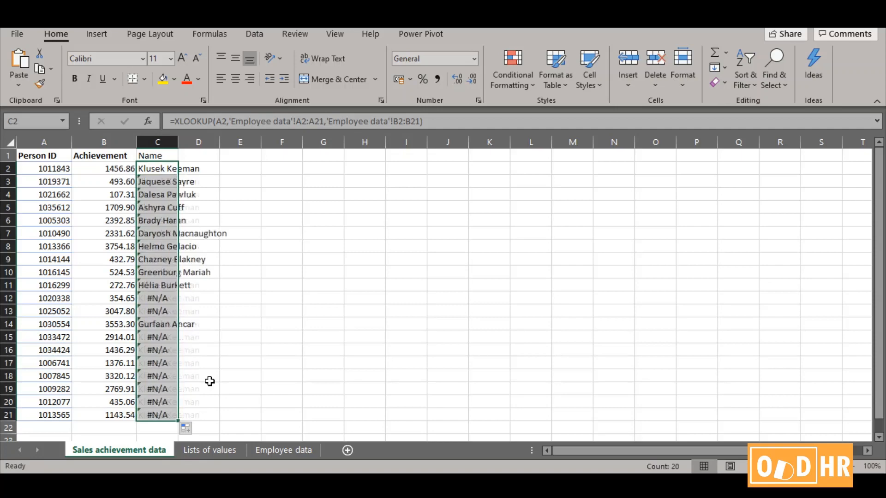
double_click(179, 140)
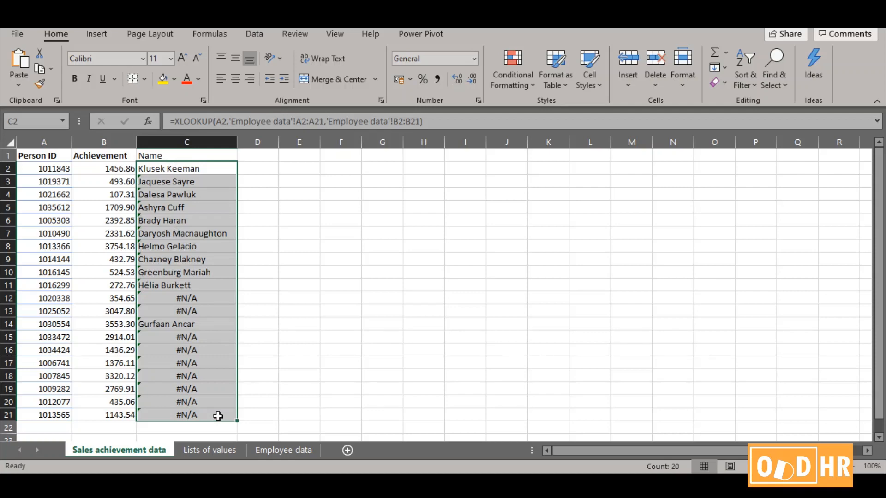
Compare the XLOOKUP formulas in cells C2 through C6 to examine how their lookup and return ranges shift
click(191, 170)
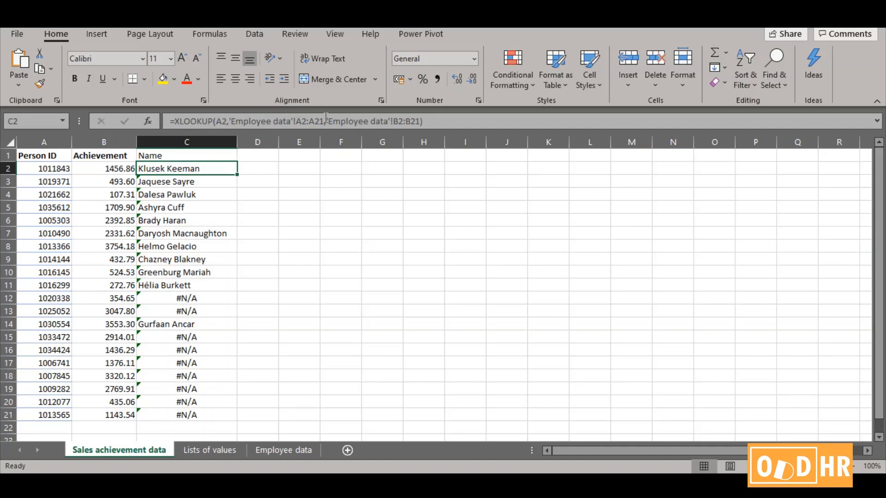
click(168, 184)
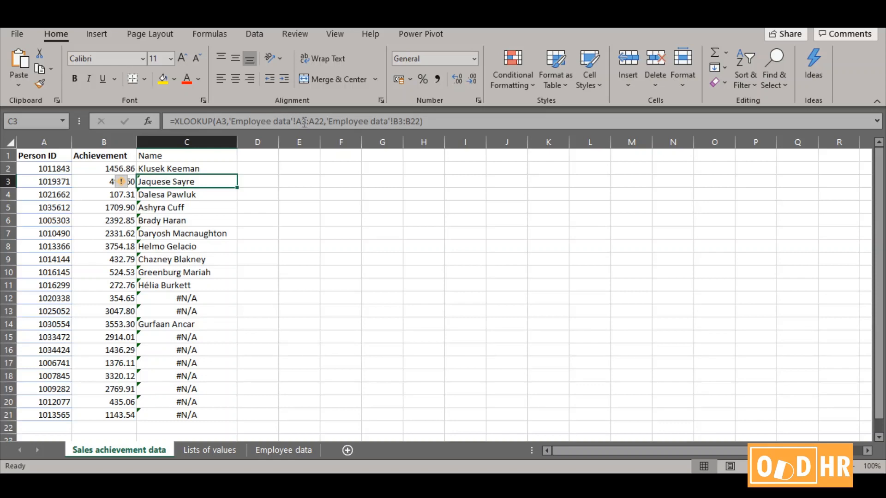
key(Down)
key(Down)
key(Down)
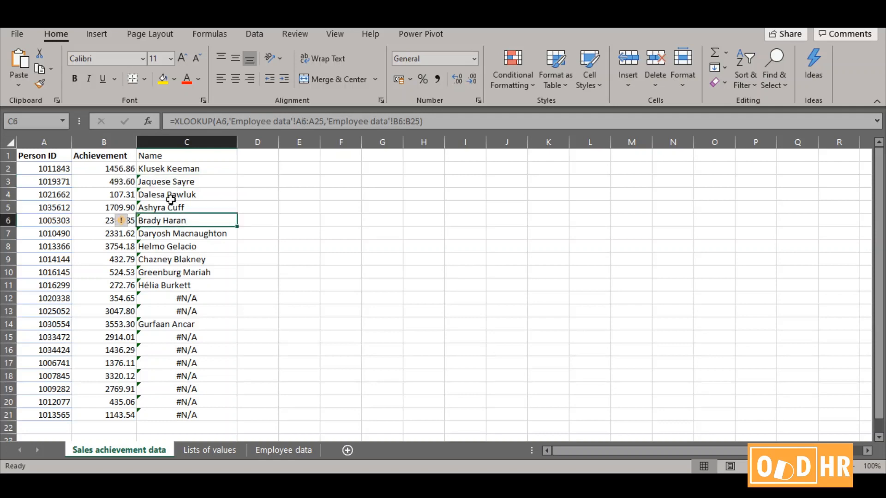
click(223, 170)
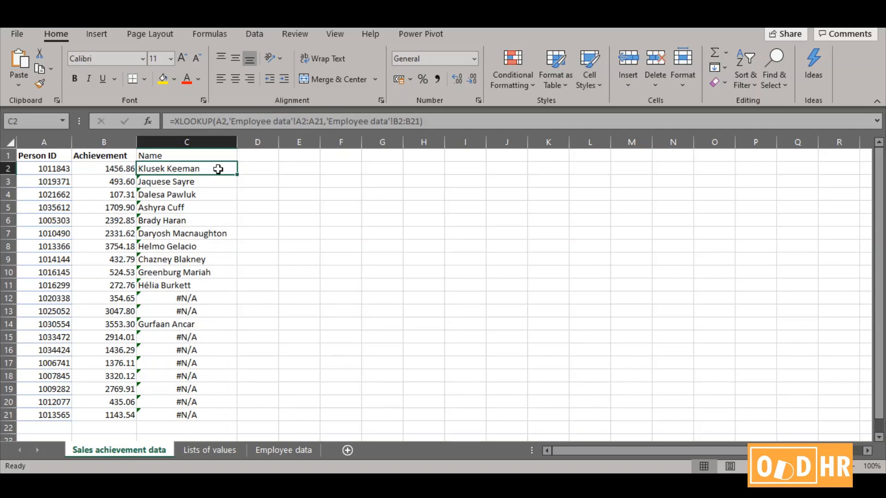
key(Down)
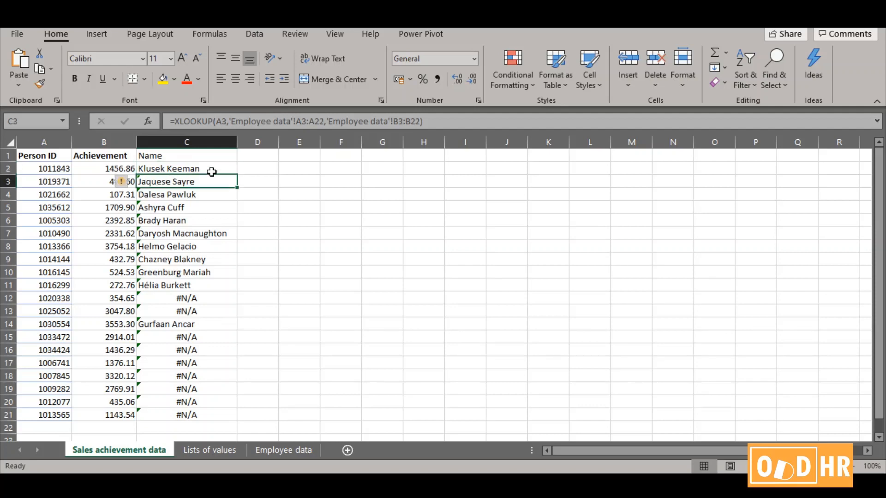
key(Down)
key(Down)
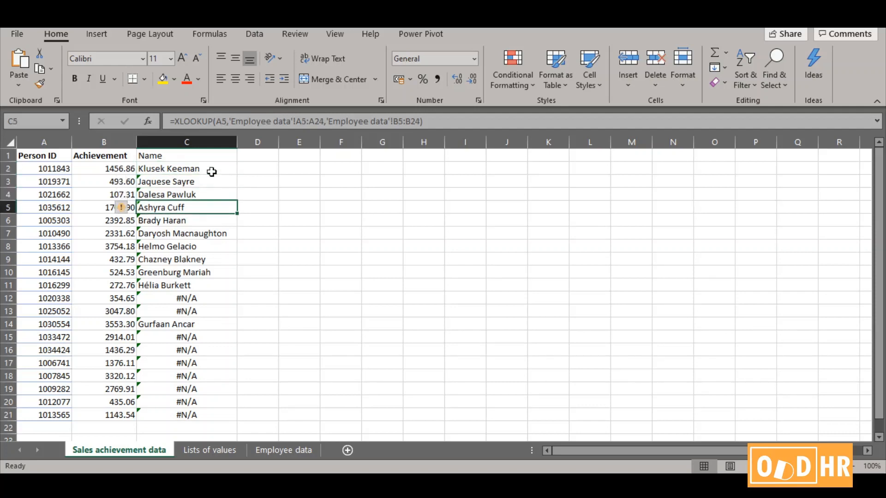
key(Up)
key(Up)
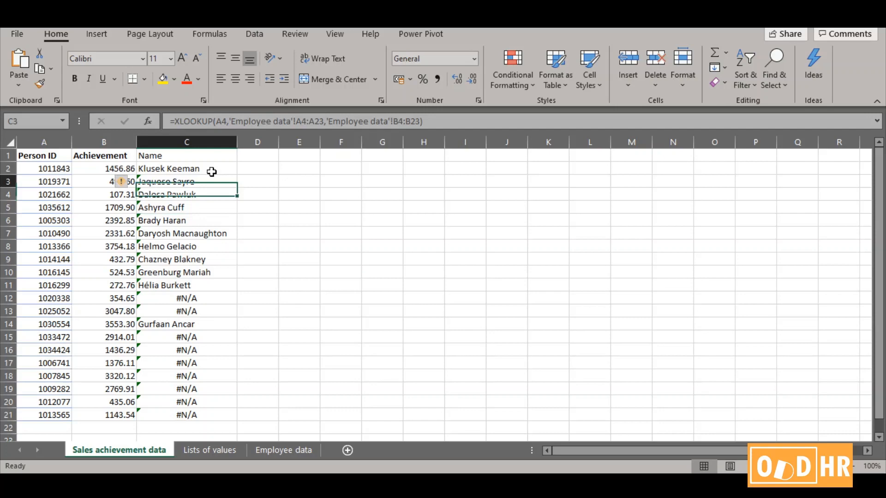
key(Up)
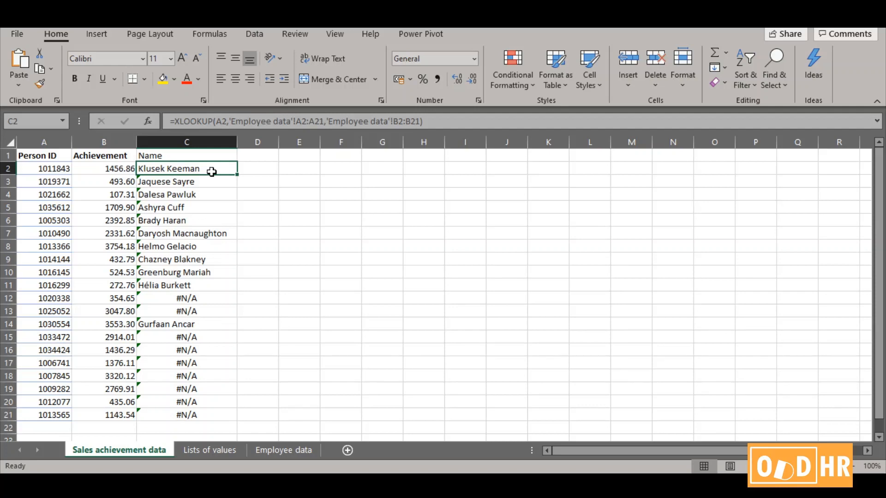
Make the lookup array in C2's XLOOKUP formula absolute as $A$2:$A$21
click(299, 120)
text($A)
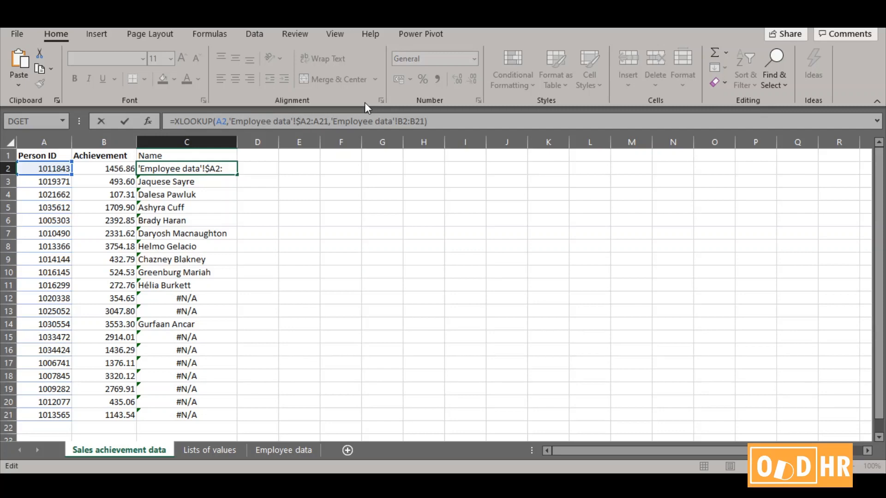
text($)
key(Right)
key(Right)
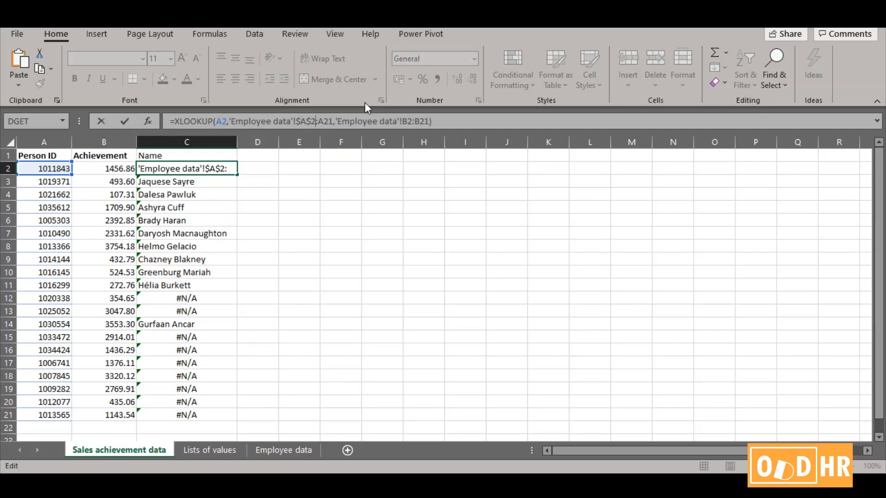
text($A)
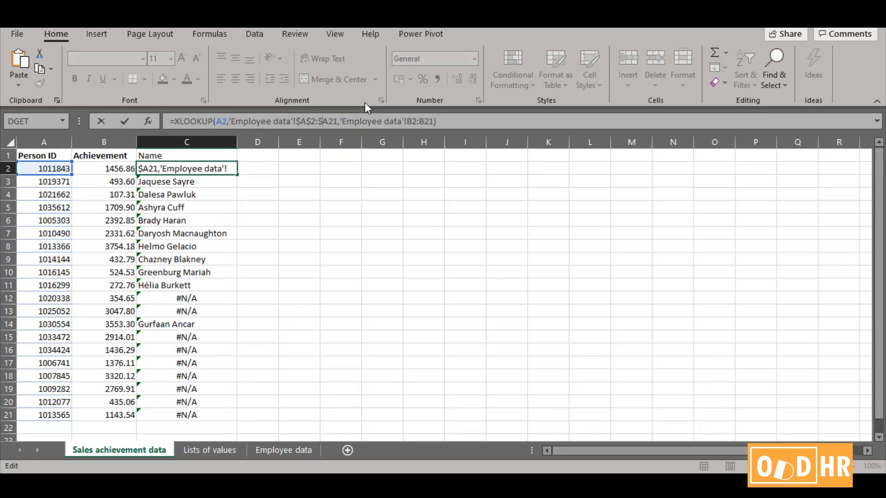
text($)
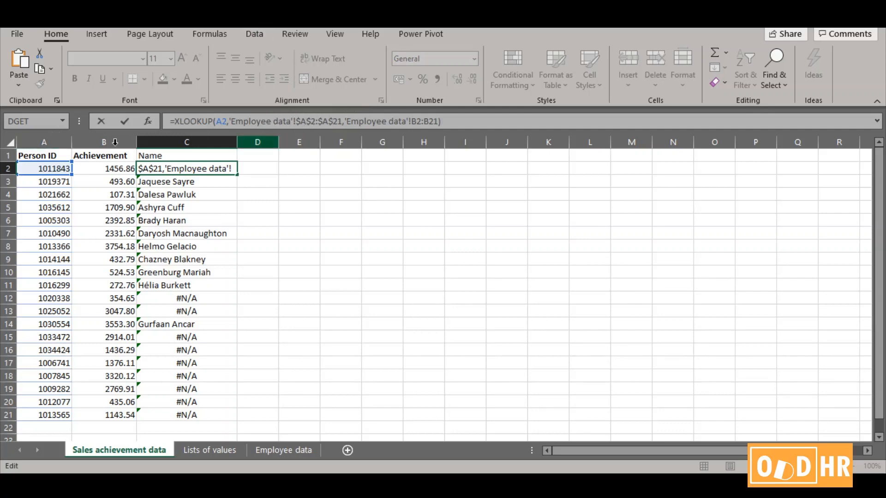
Make the return array in C2's XLOOKUP formula absolute as $B$2:$B$21 and commit the formula
click(412, 122)
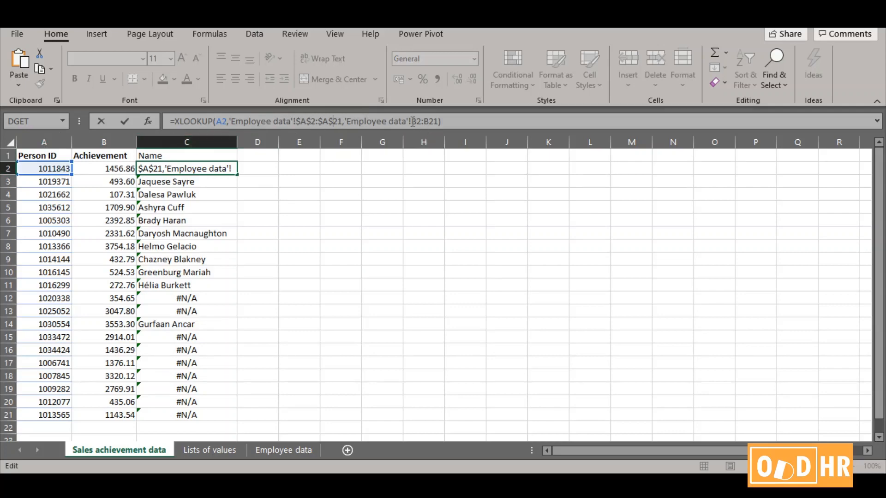
text($)
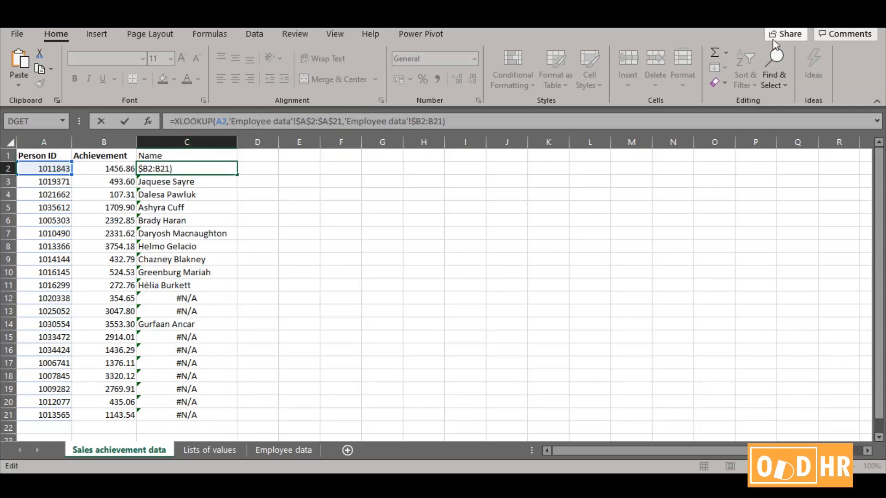
key(Right)
text($)
key(Right)
key(Right)
text($)
key(Right)
text($)
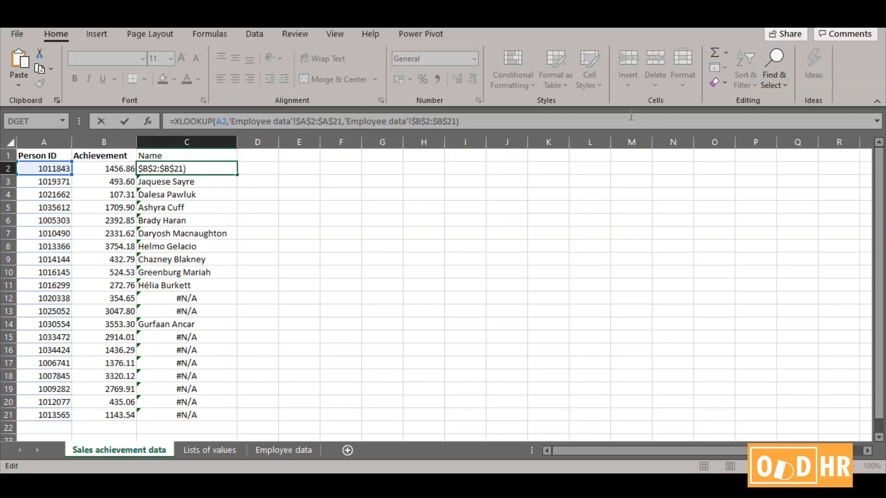
key(Return)
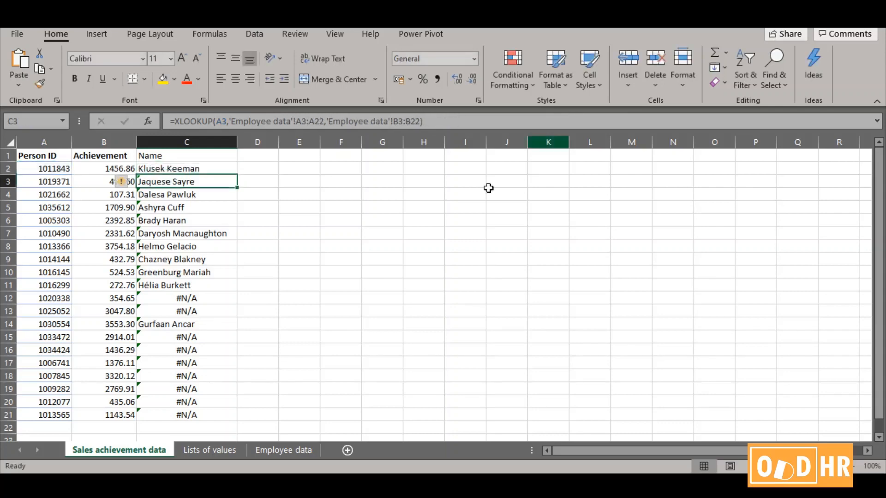
Copy the corrected C2 lookup formula down through C21
click(208, 169)
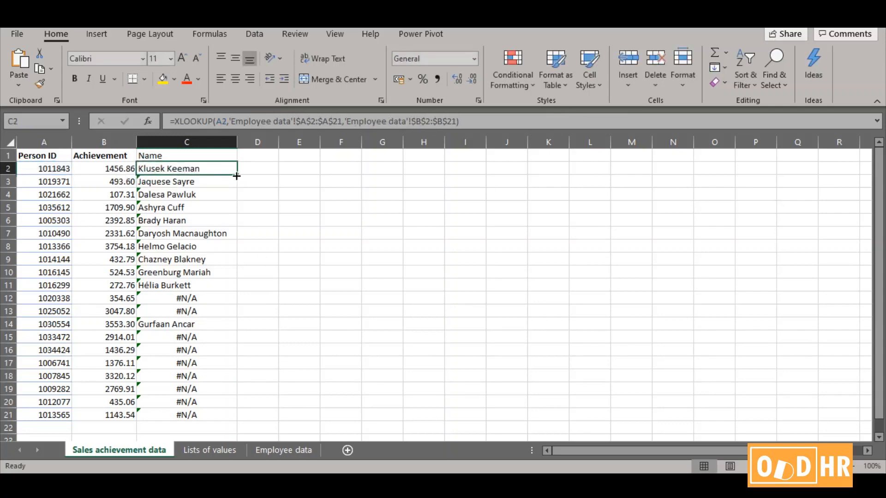
drag(236, 177, 222, 416)
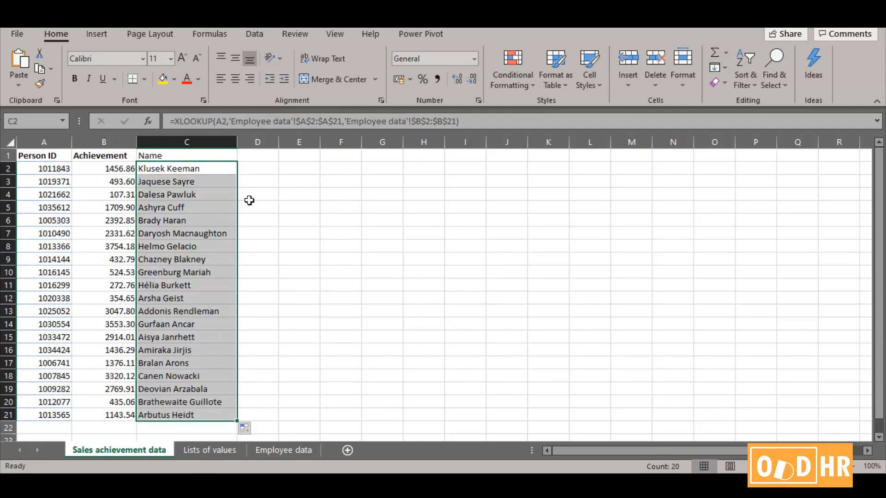
click(204, 167)
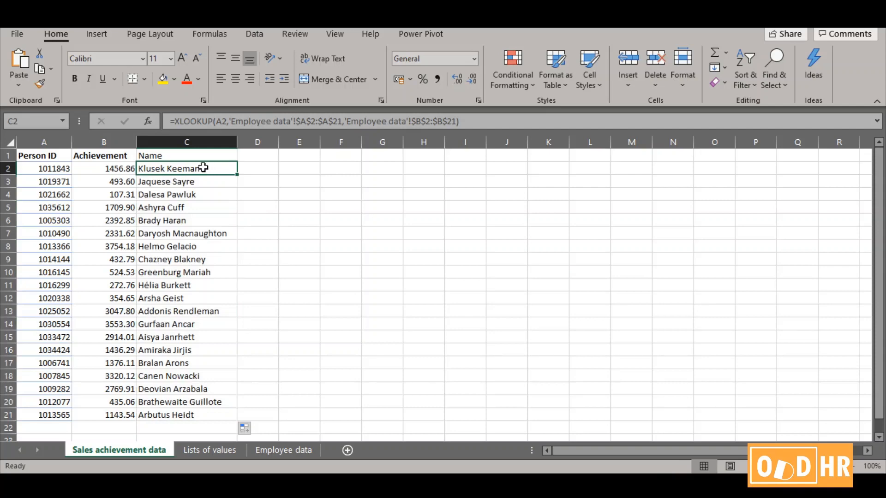
click(433, 208)
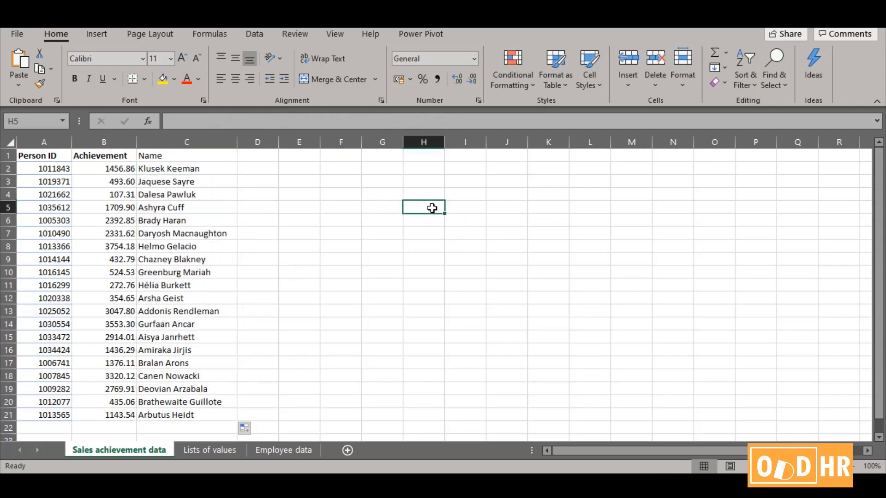
Compare the formulas in C2 and C3 with the Person IDs in A2 and A3 to examine which references shift
click(173, 182)
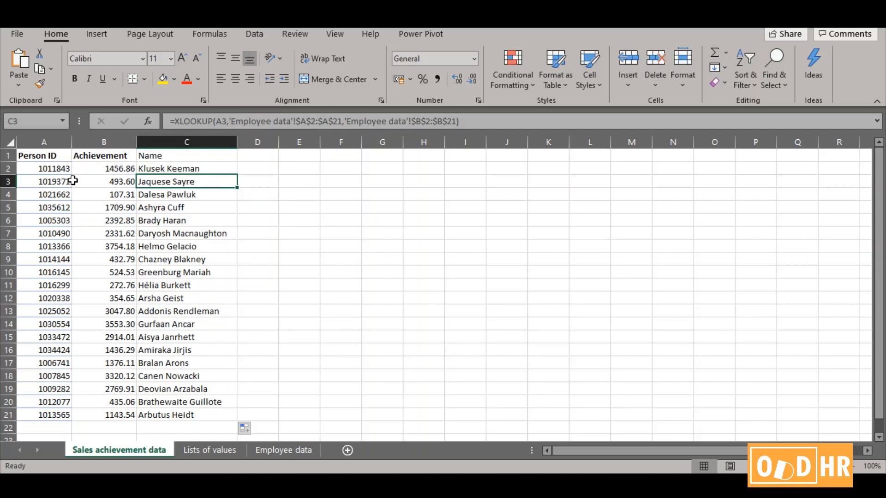
click(219, 170)
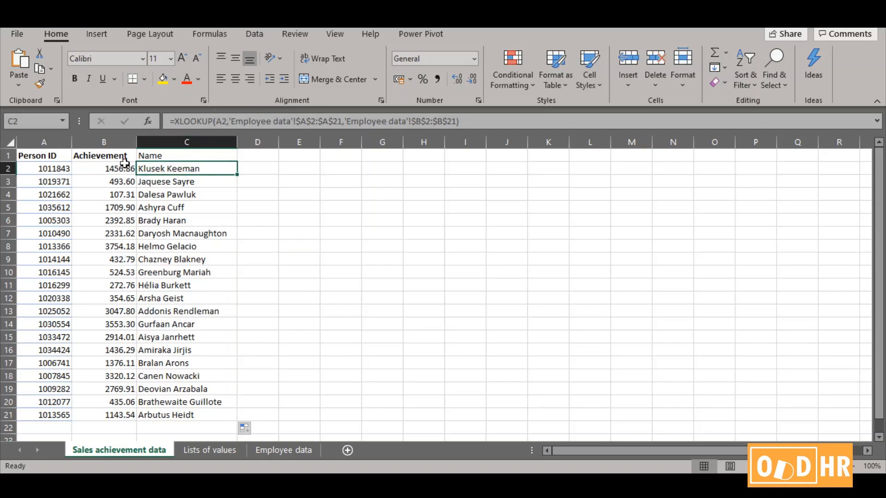
click(50, 168)
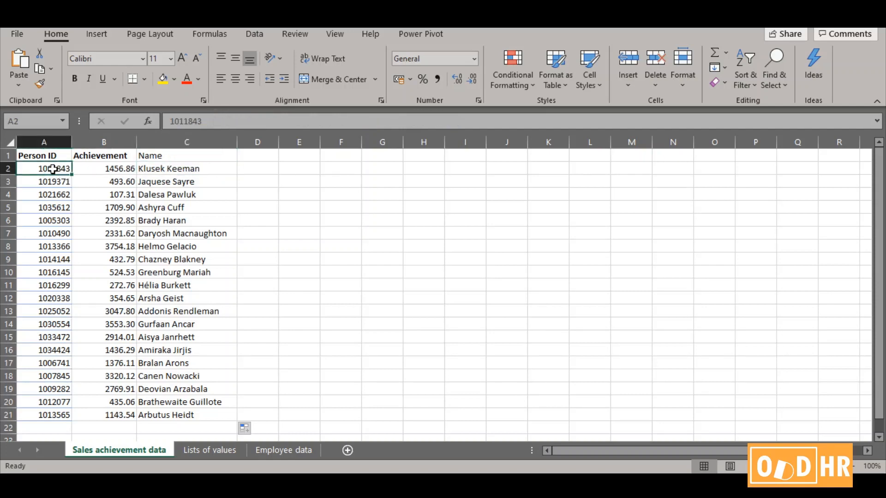
click(172, 183)
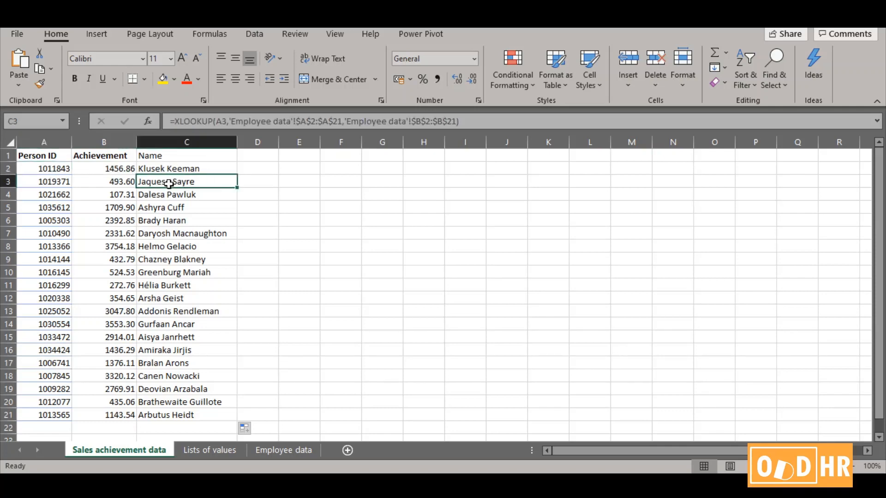
click(38, 167)
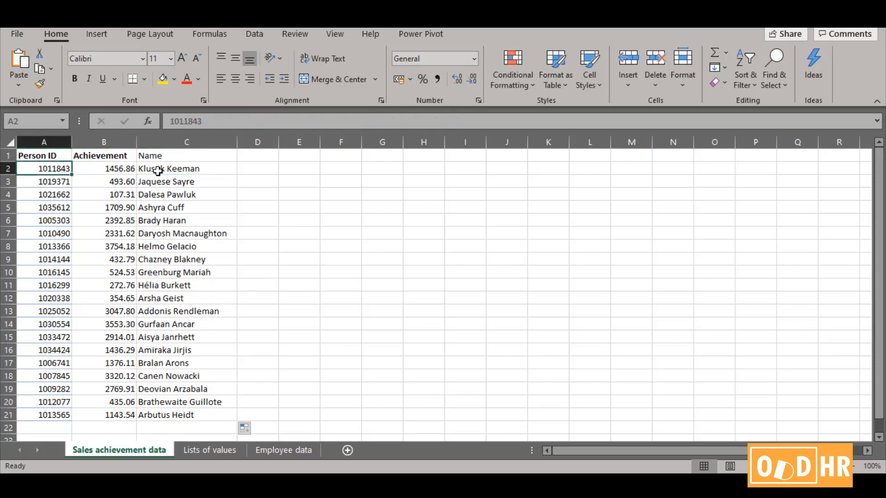
click(39, 183)
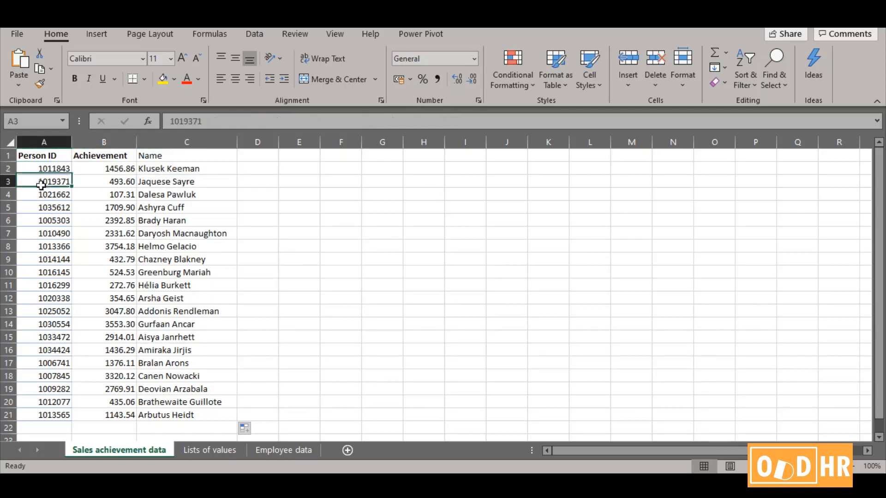
click(171, 183)
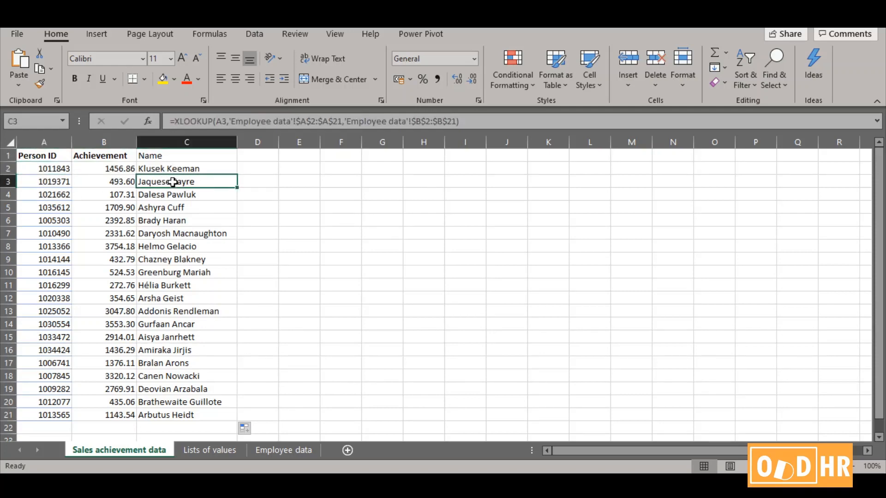
click(201, 168)
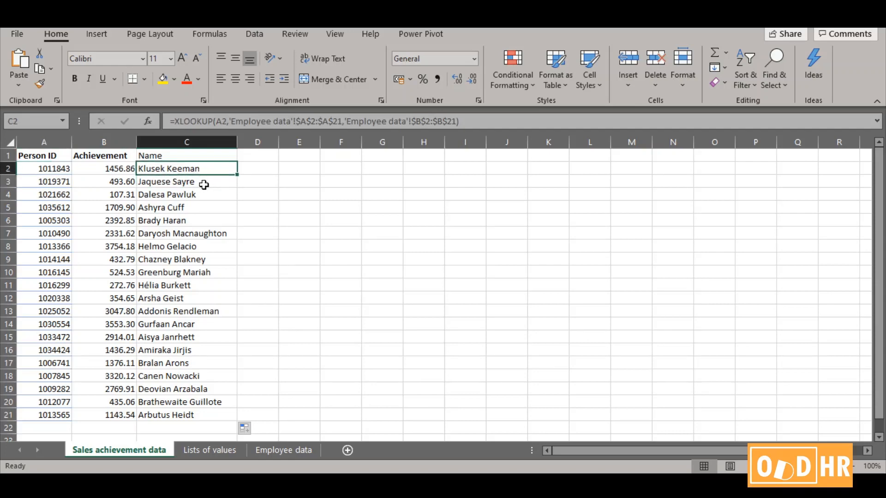
click(204, 184)
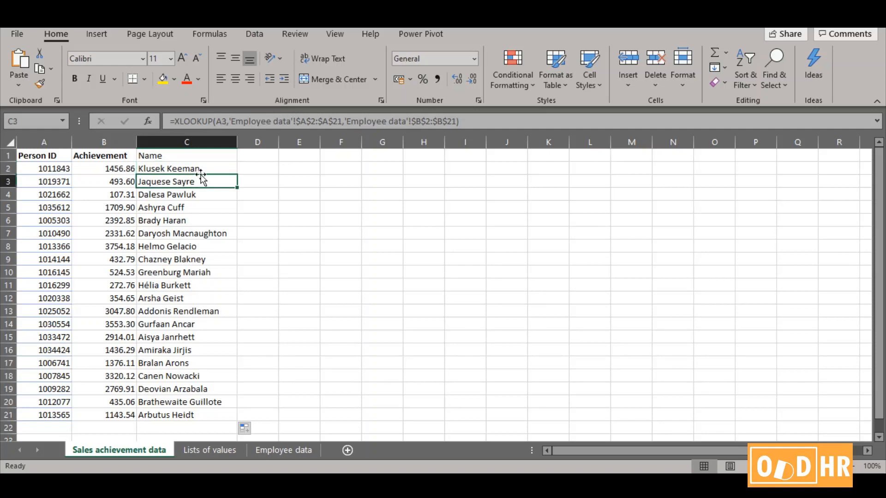
Examine the Person ID lookup range A2:A21 on the Employee data sheet against shifted versions of that range
click(279, 450)
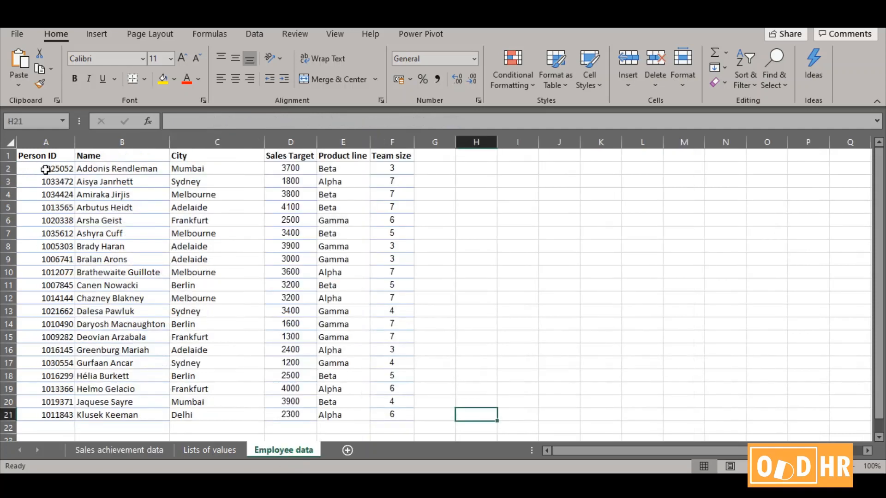
drag(45, 170, 60, 414)
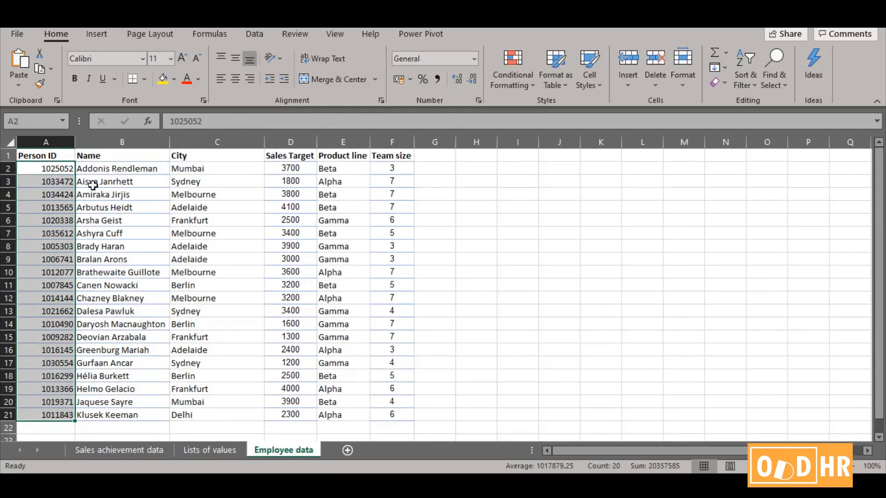
click(57, 186)
drag(65, 362, 54, 422)
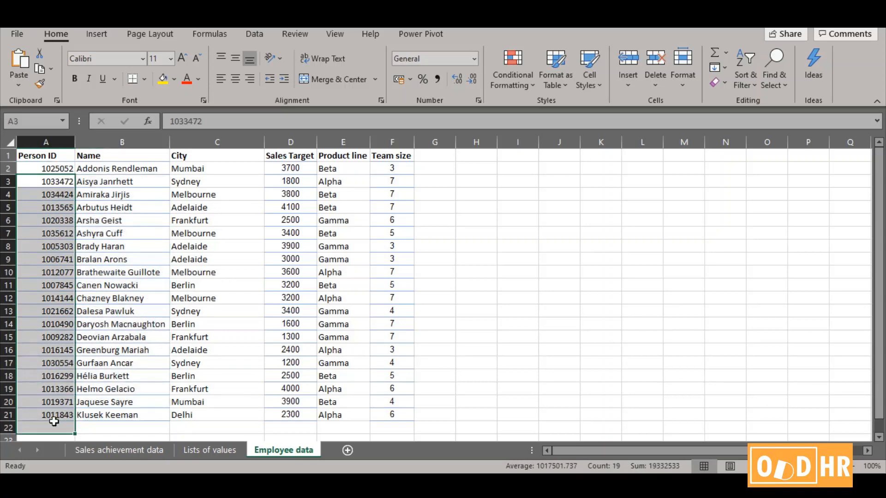
click(57, 248)
drag(57, 247, 49, 381)
scroll(49, 369, up, 4)
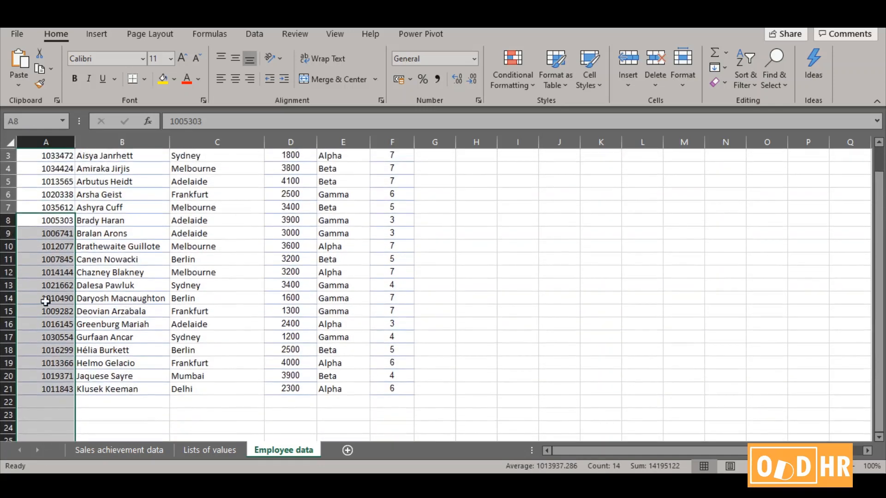
drag(69, 173, 38, 409)
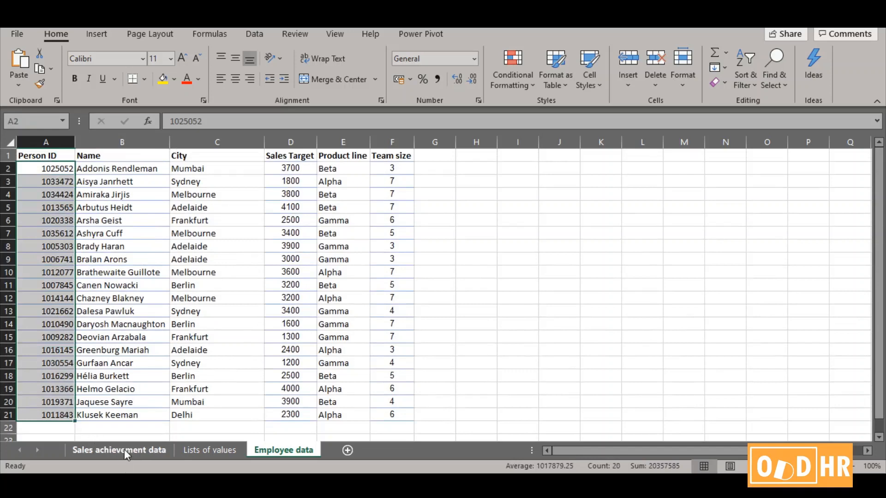
Review the absolute lookup and return ranges in C3's XLOOKUP formula on the Sales achievement data sheet
click(123, 449)
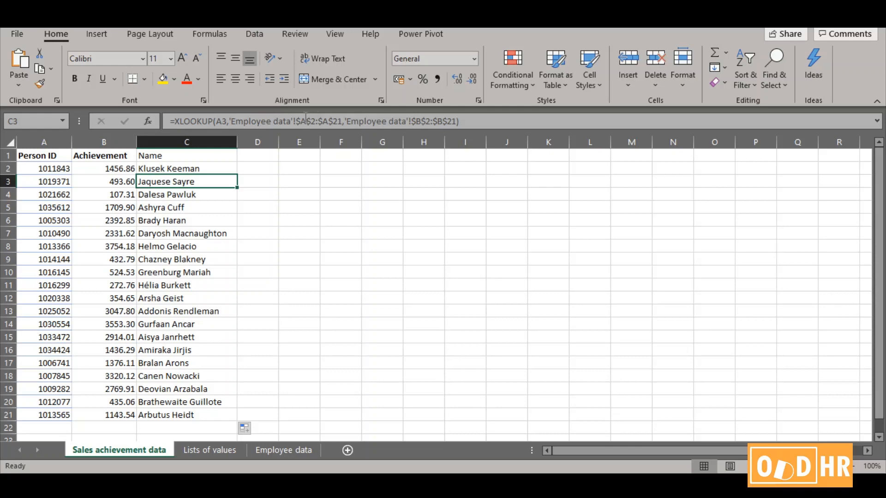
drag(341, 121, 295, 121)
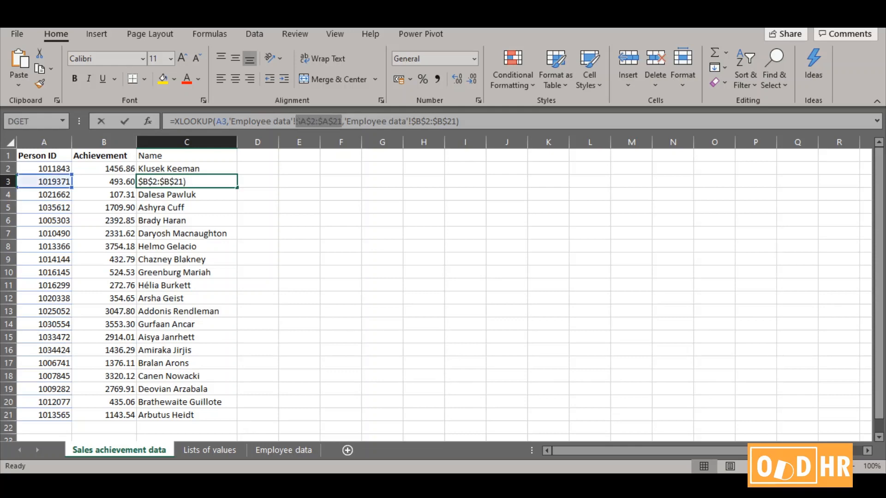
click(458, 122)
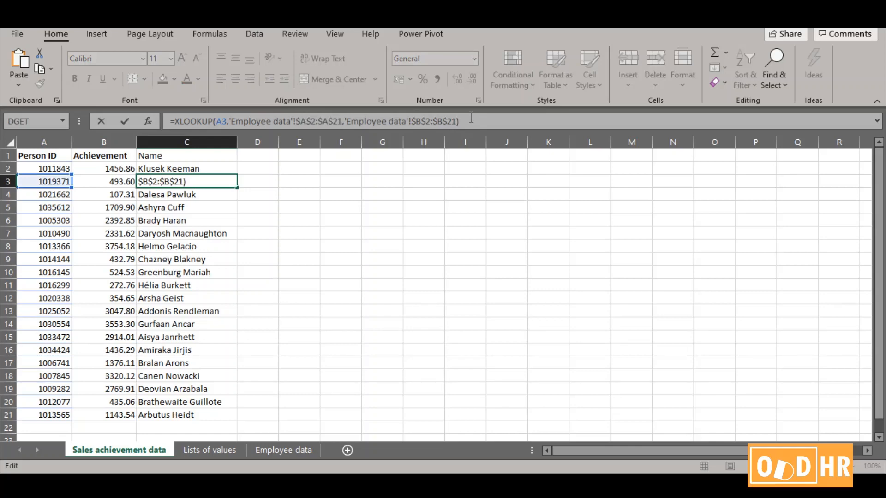
click(196, 167)
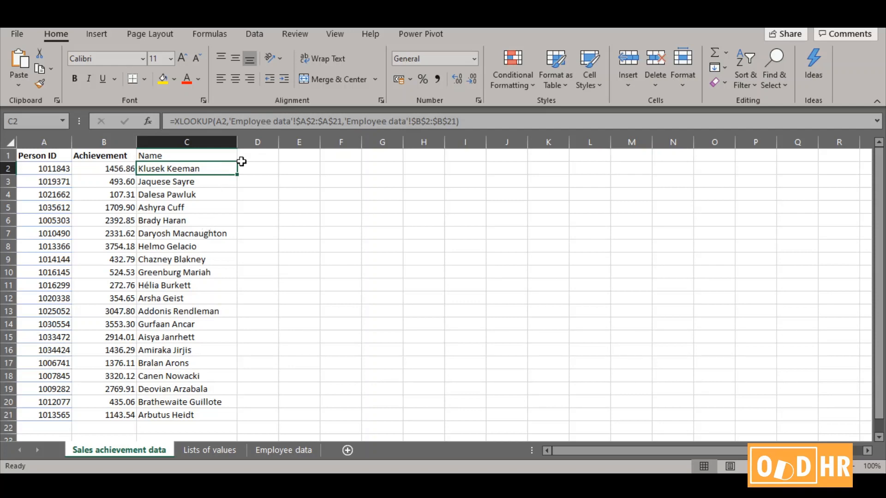
Make the Name header in cell C1 bold
click(193, 151)
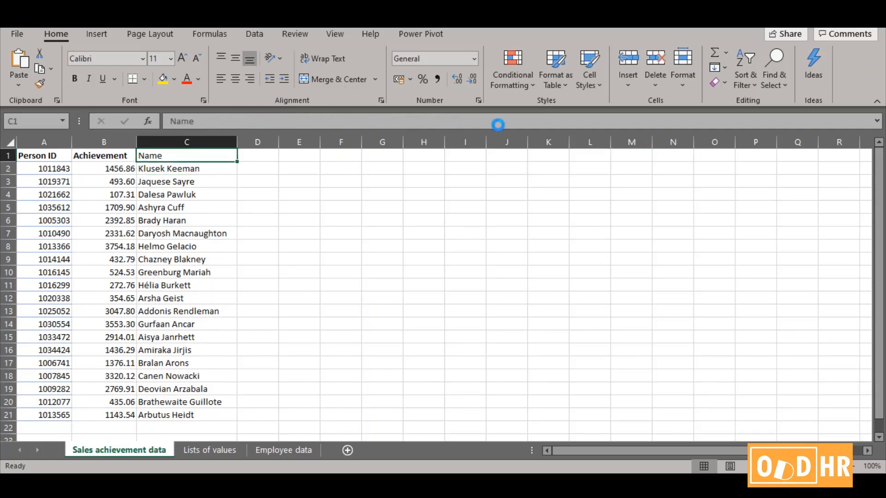
key(ctrl+b)
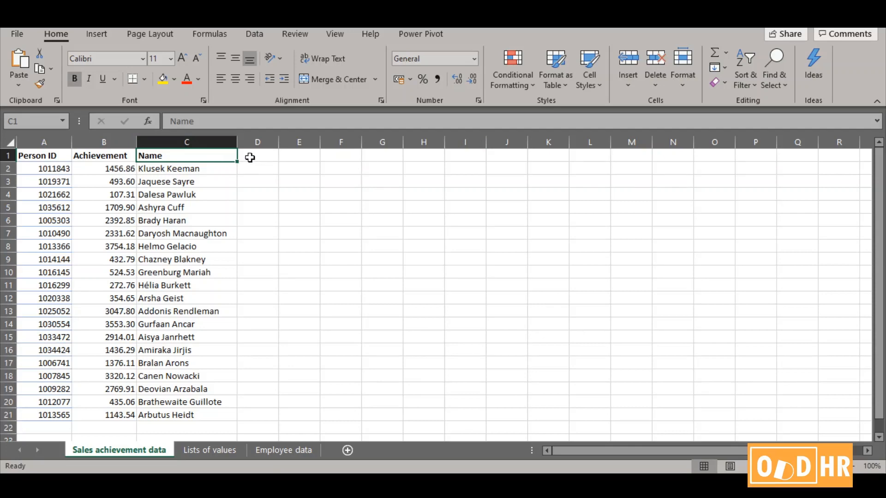
Review the columns from Name to Team size on the Employee data sheet and the first Person ID in A2
click(299, 451)
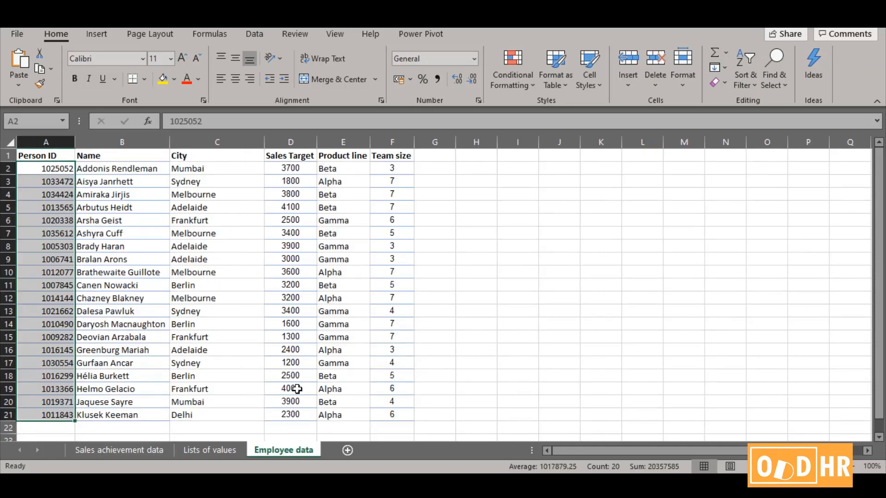
click(469, 403)
click(141, 155)
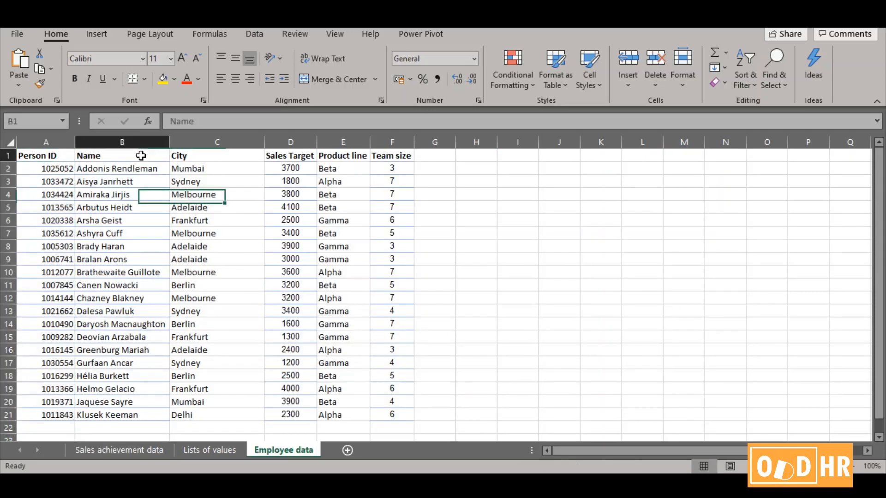
drag(193, 155, 402, 159)
click(46, 169)
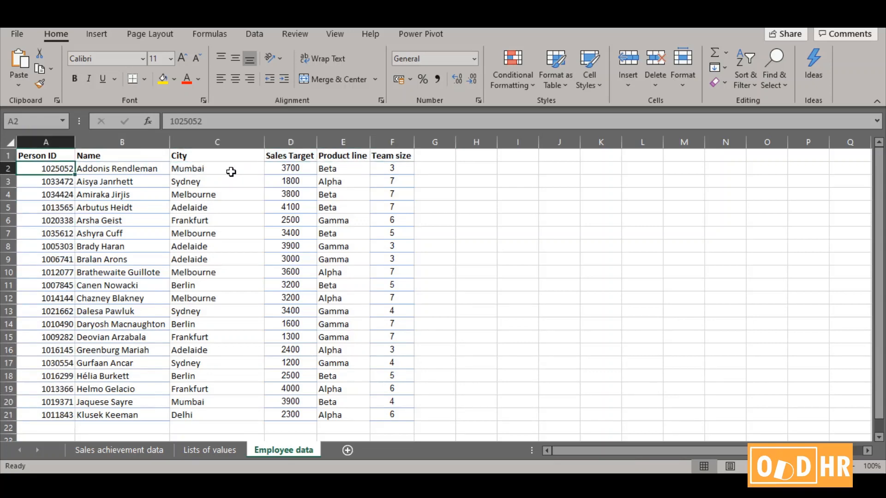
Examine the first employee name and row 8's name, city, product line and team size on the Employee data sheet
click(138, 167)
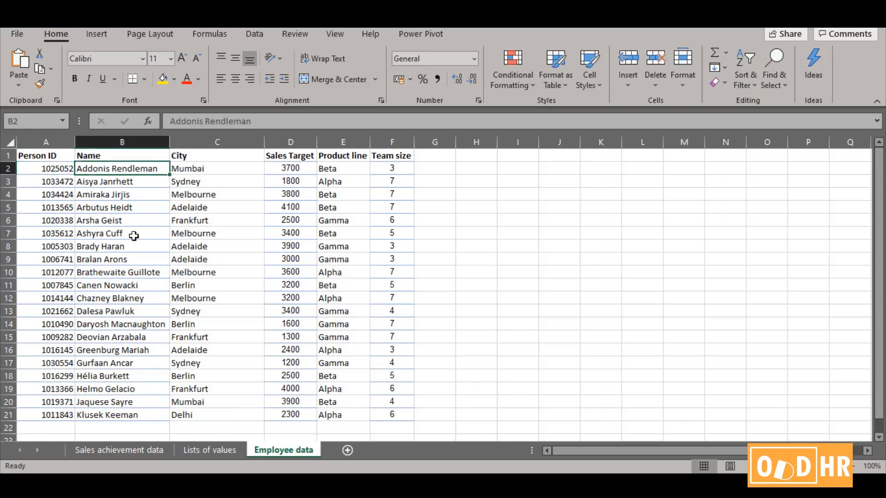
click(134, 246)
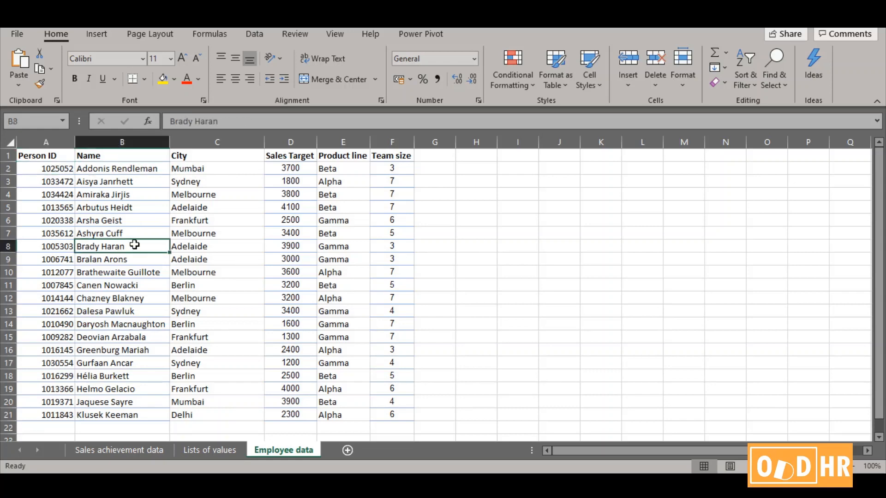
click(198, 246)
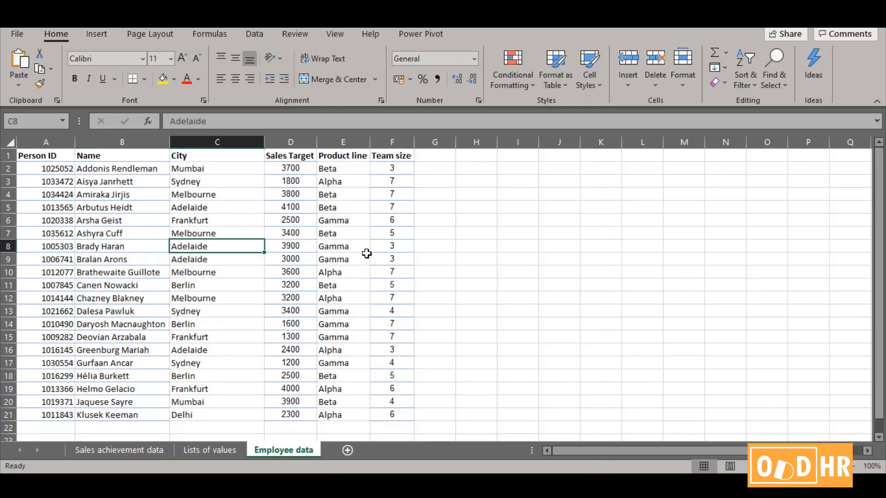
click(350, 245)
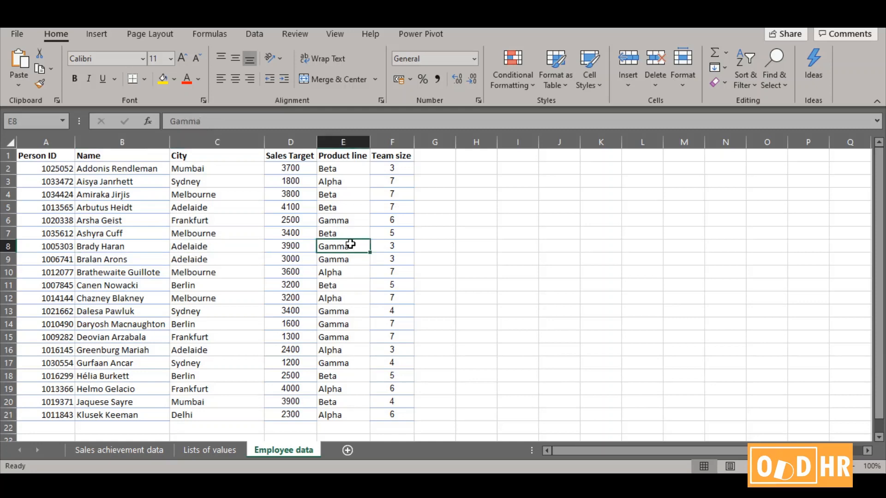
click(396, 245)
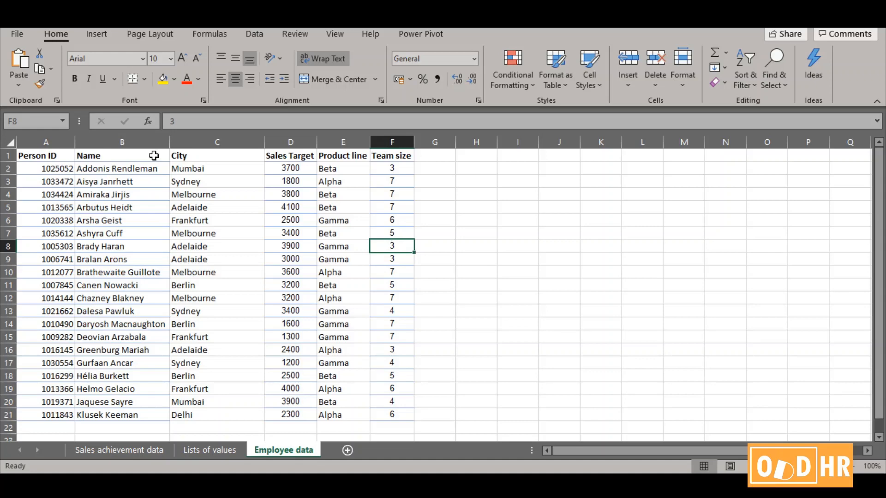
Add a City header in cell D1 of the Sales achievement data sheet
key(ctrl+Page_Up)
key(ctrl+Page_Up)
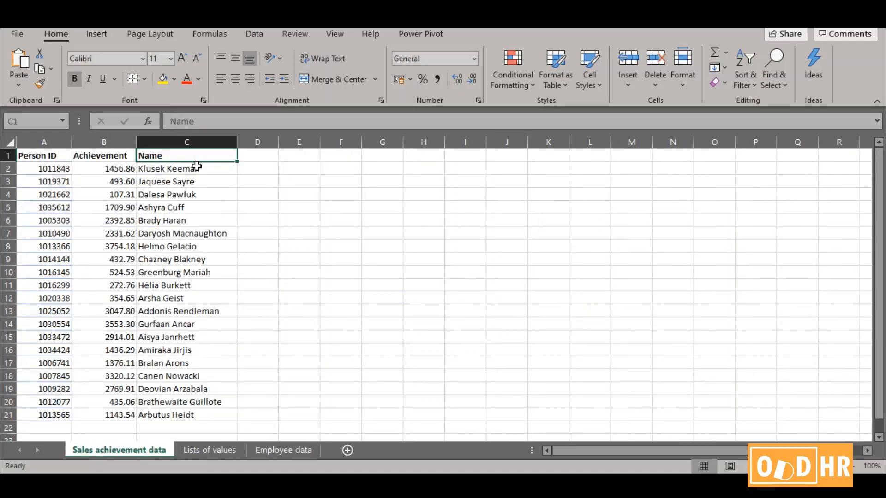
key(Right)
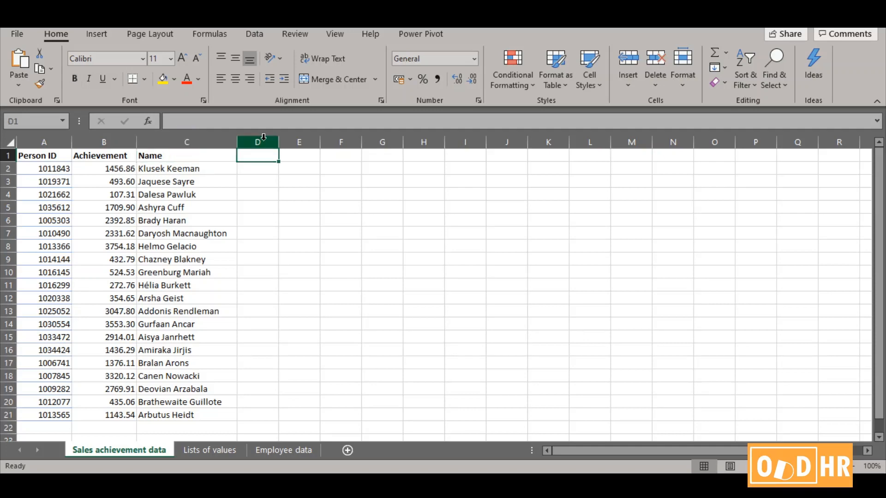
text(City)
key(Return)
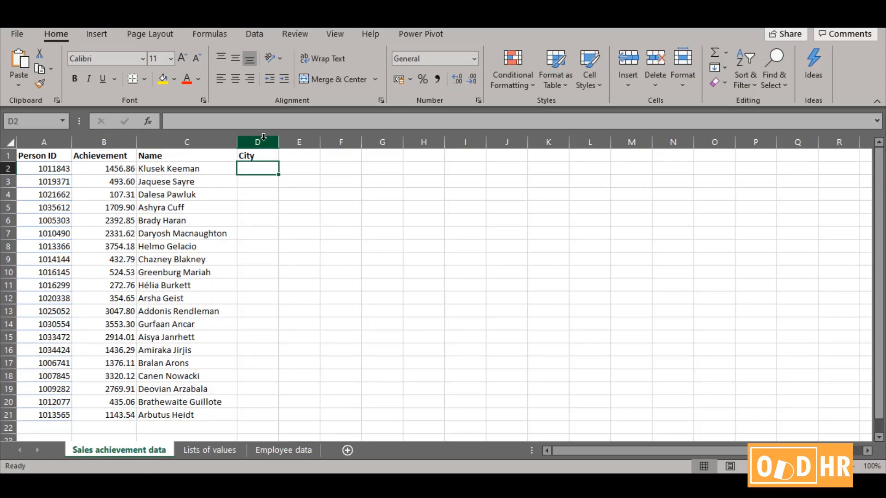
Build an XLOOKUP formula in D2 that looks up A2 in Employee data A2:A21 and returns from C2:C21
text(=xlookup()
click(55, 169)
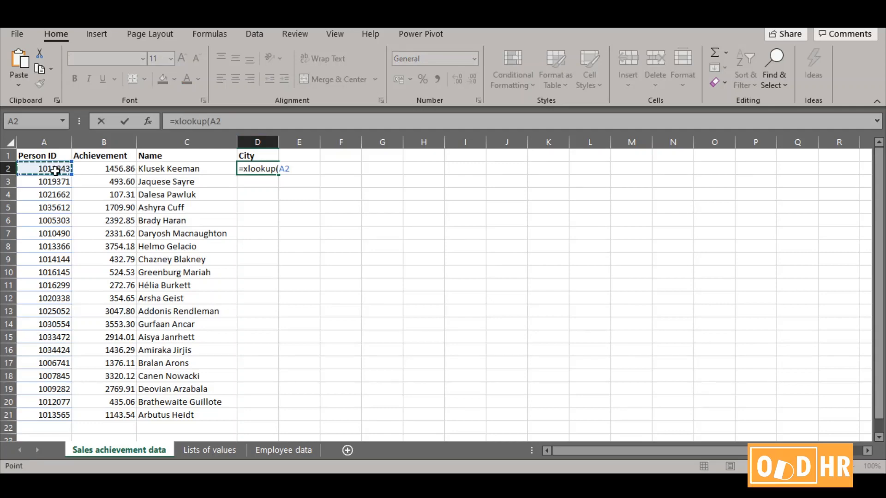
text(,)
click(283, 450)
drag(50, 169, 51, 414)
text(,)
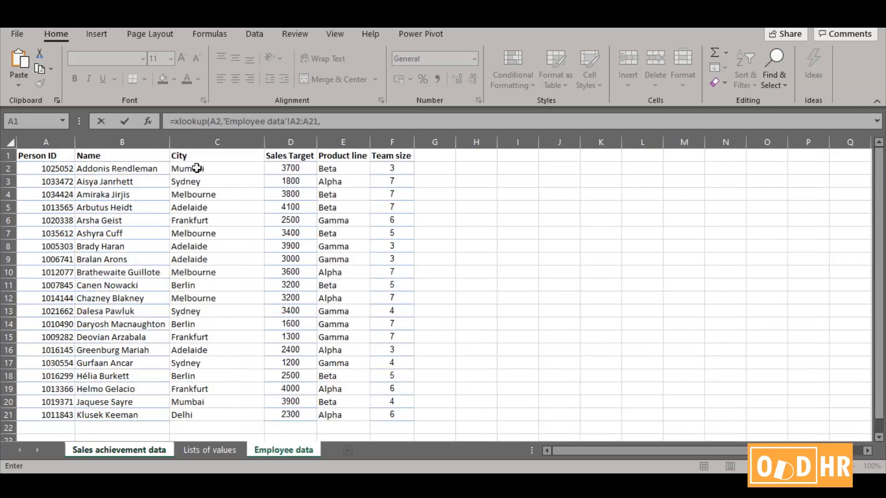
drag(197, 167, 216, 414)
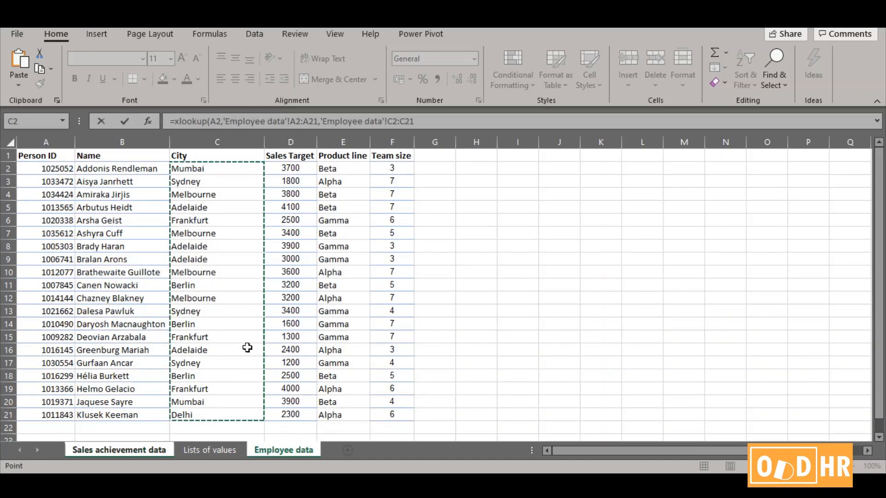
Make D2's lookup and return ranges absolute as $A$2:$A$21 and $C$2:$C$21, and enter the formula
drag(290, 121, 301, 121)
key(F4)
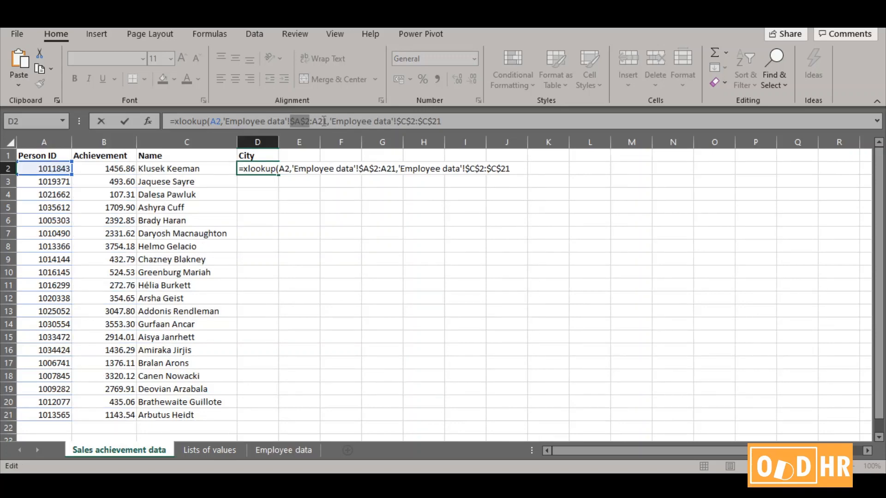
key(Return)
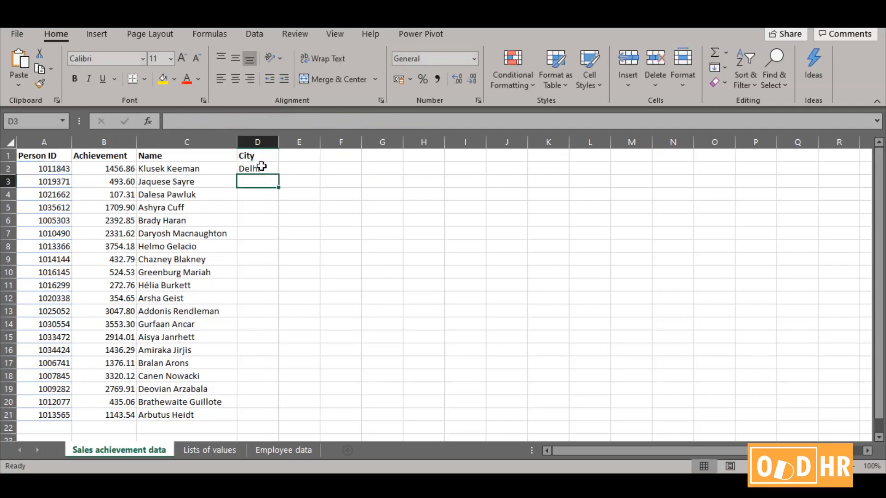
Fill the City XLOOKUP formula from D2 down to D21 and select D2 to review it
click(262, 166)
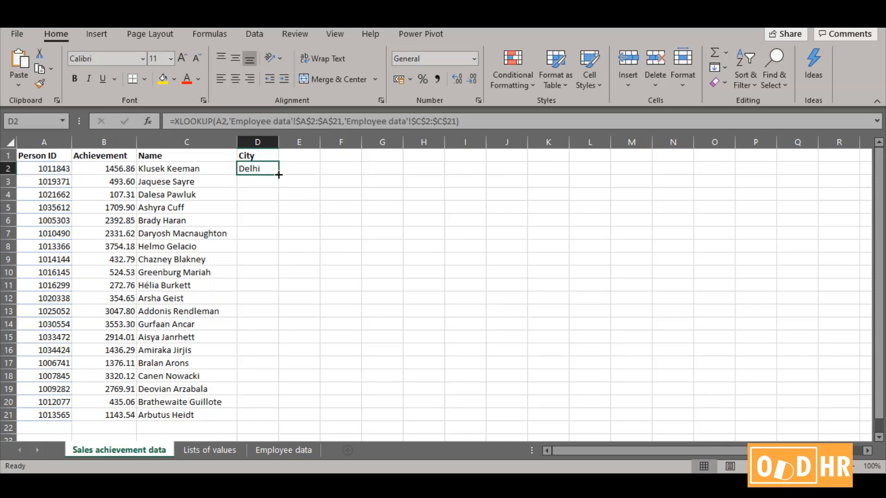
double_click(278, 174)
click(341, 337)
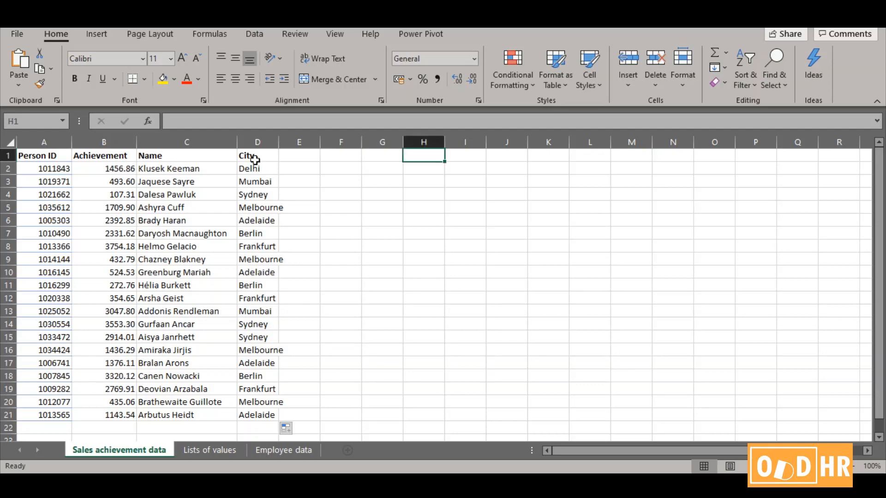
click(258, 170)
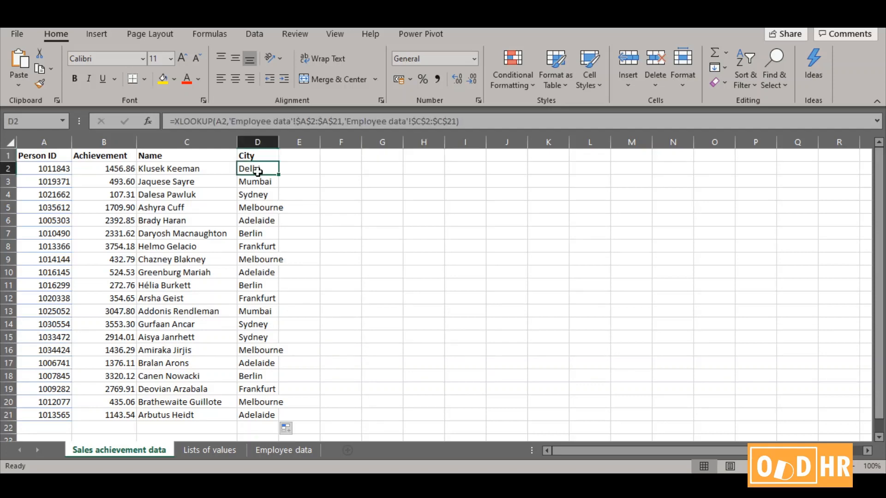